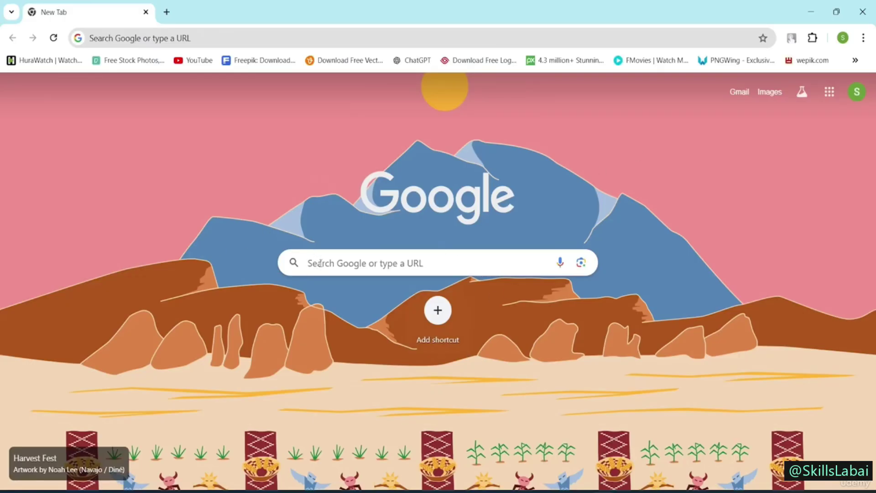
Step: Search Google for midjourney
click(316, 267)
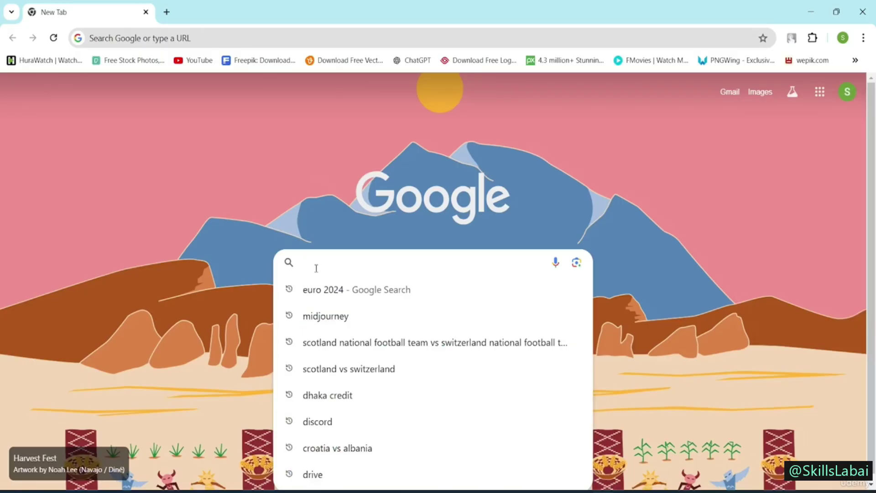
text(m)
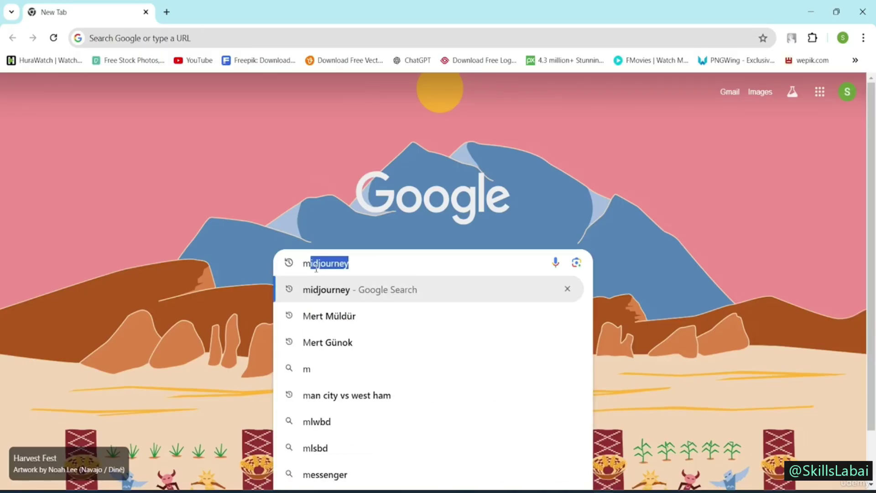
text(idjou)
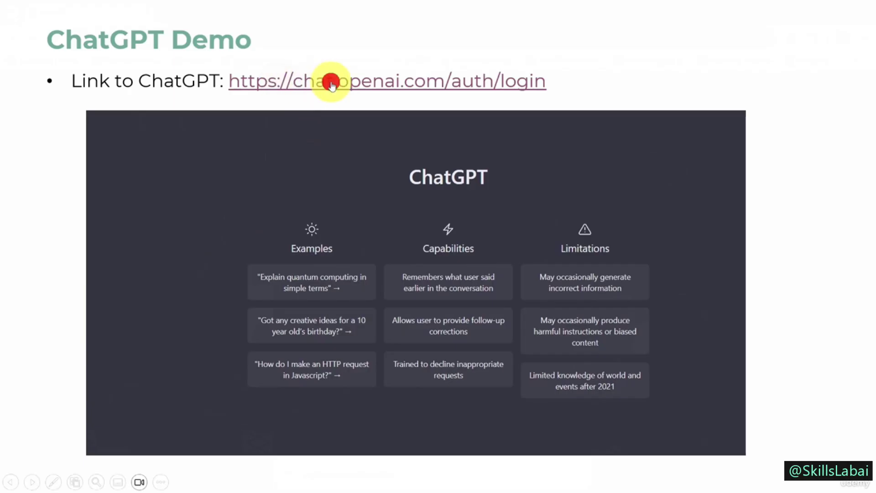
Step: Open the ChatGPT login link from the slide, skipping link verification, and start signing up in the maximized browser window
click(347, 82)
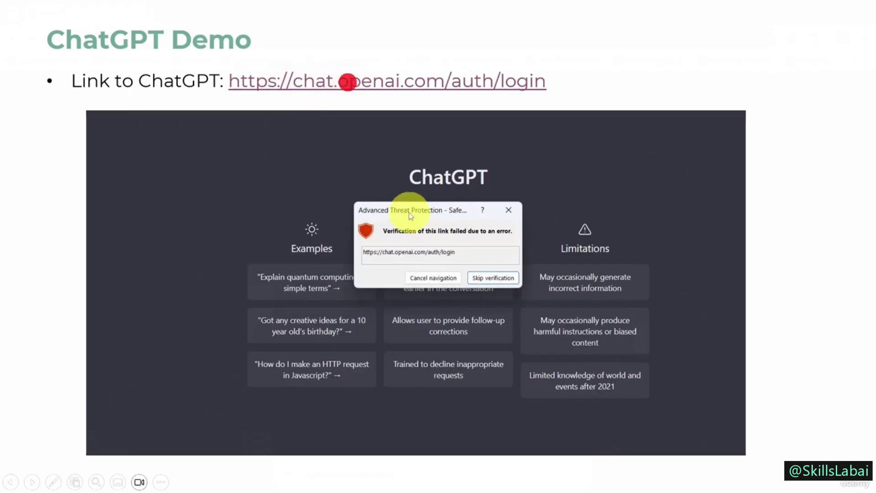
click(483, 277)
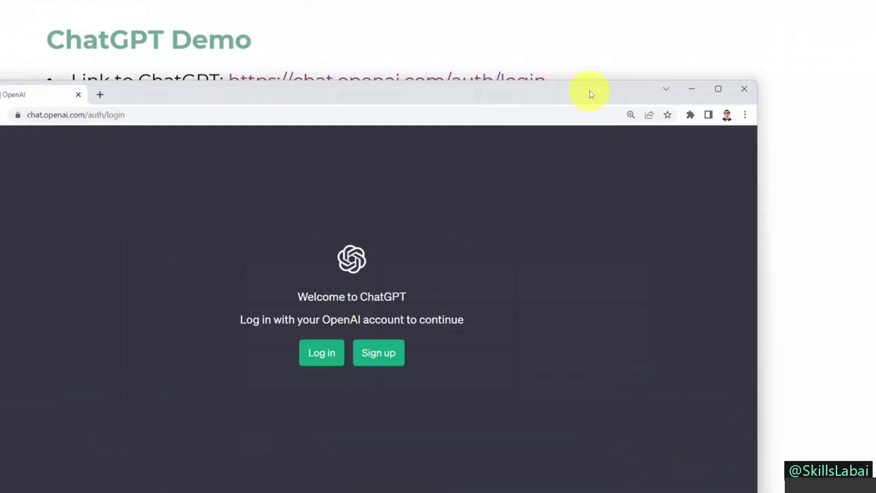
click(545, 91)
double_click(546, 91)
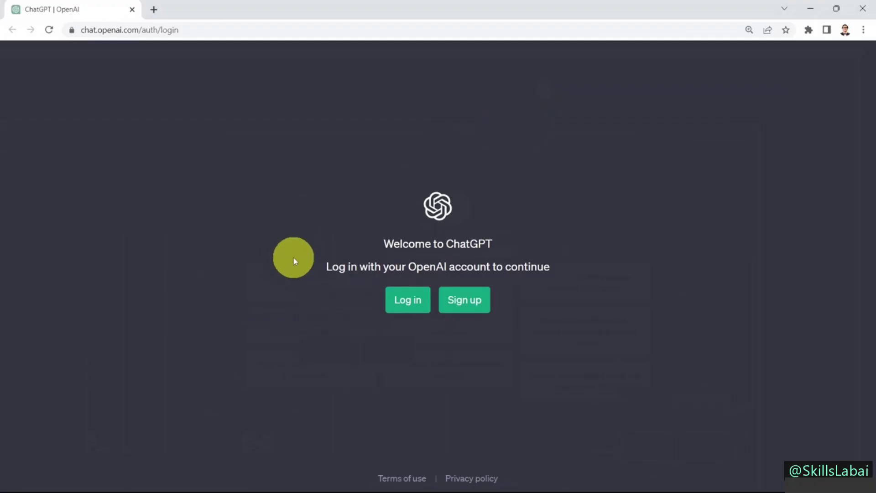
click(465, 302)
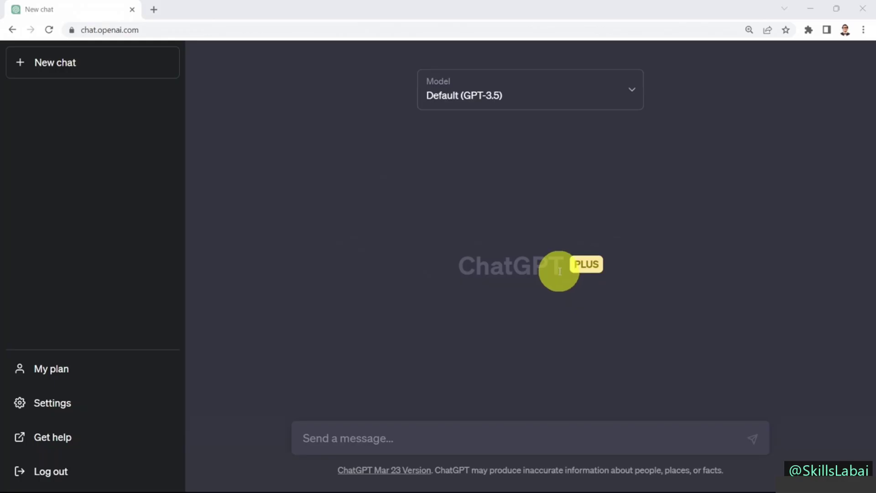
Step: Choose the Default (GPT-3.5) model and send the prompt "Who discovered the automobile?"
click(529, 96)
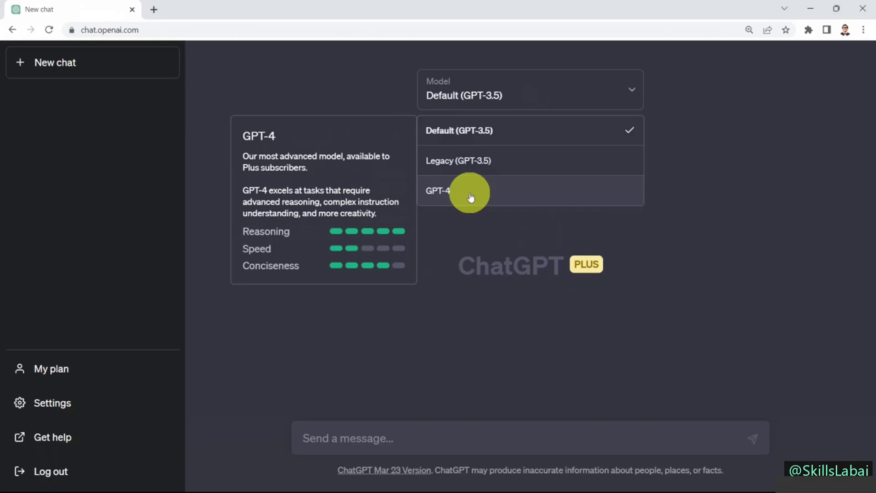
click(492, 127)
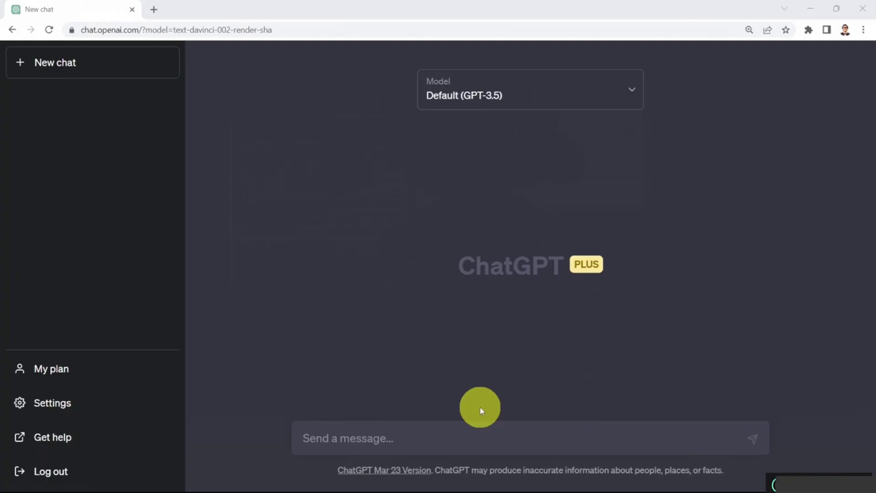
click(370, 435)
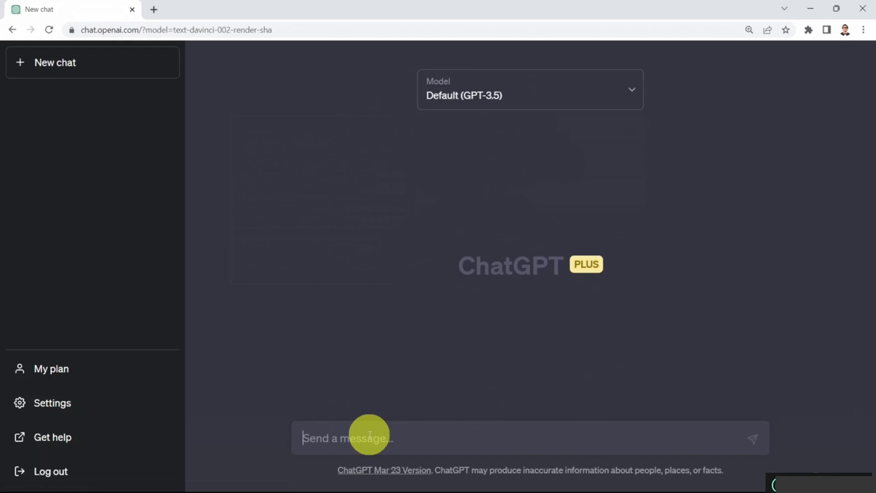
text(Who discovered the automobile?)
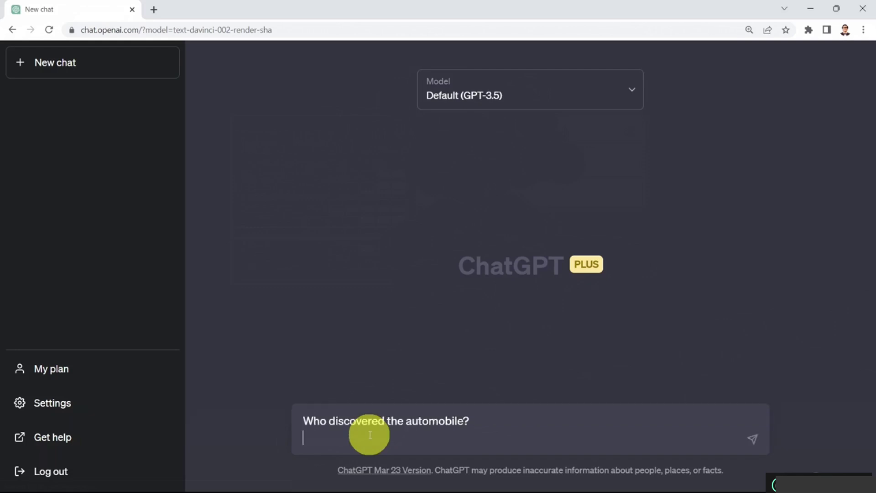
key(BackSpace)
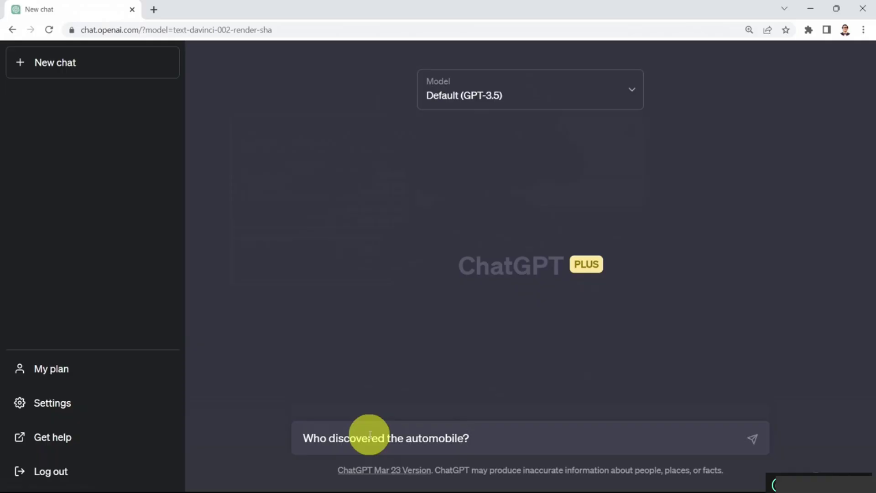
key(Return)
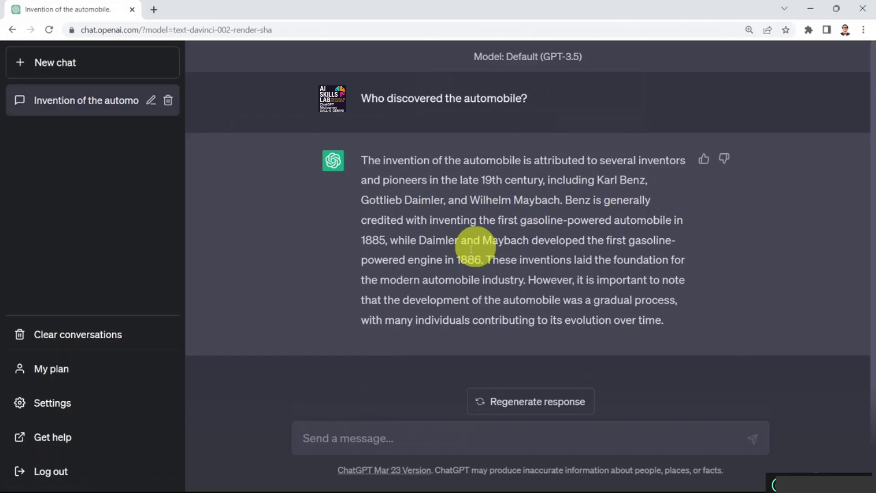
Step: Highlight the end of the answer, from "These inventions laid the foundation" through its final sentence, to review it
click(491, 259)
drag(632, 273, 675, 320)
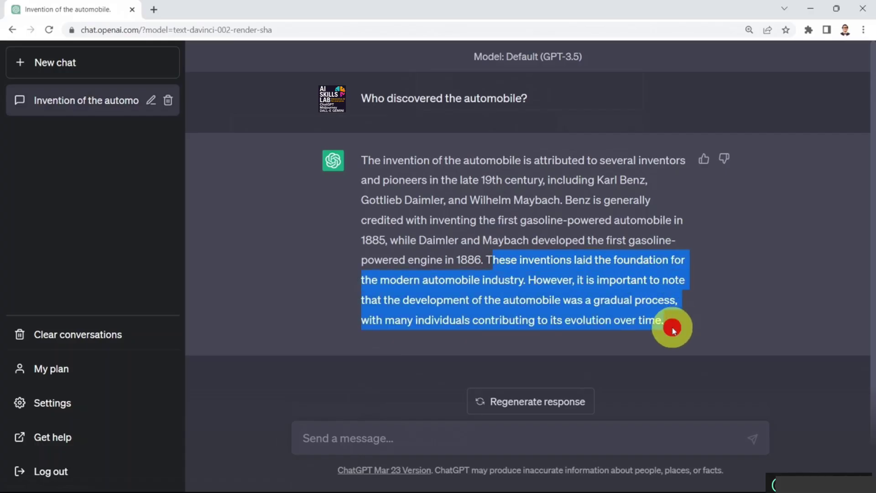
click(674, 320)
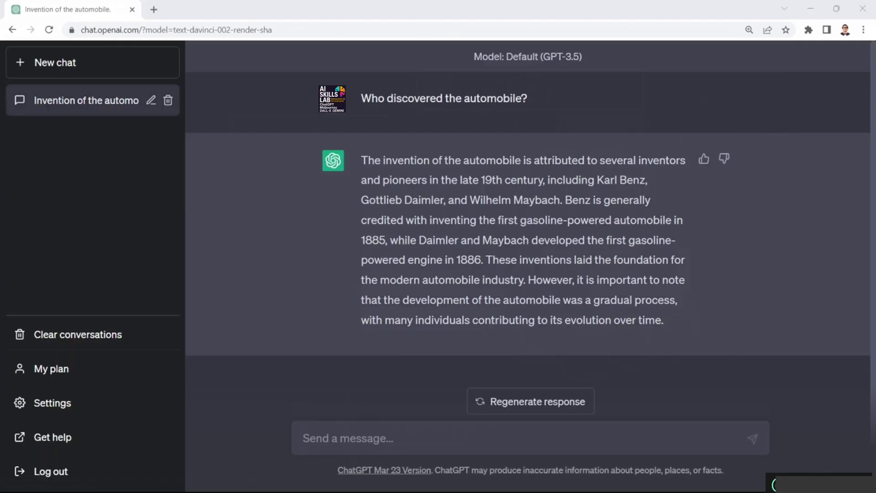
Step: Ask for an email congratulating a co-worker on having a newborn baby, giving the co-worker's and the baby's names
click(352, 434)
text(Write an email congratulating my co-worker Heather for having a new born baby. The baby’s name is Laila.)
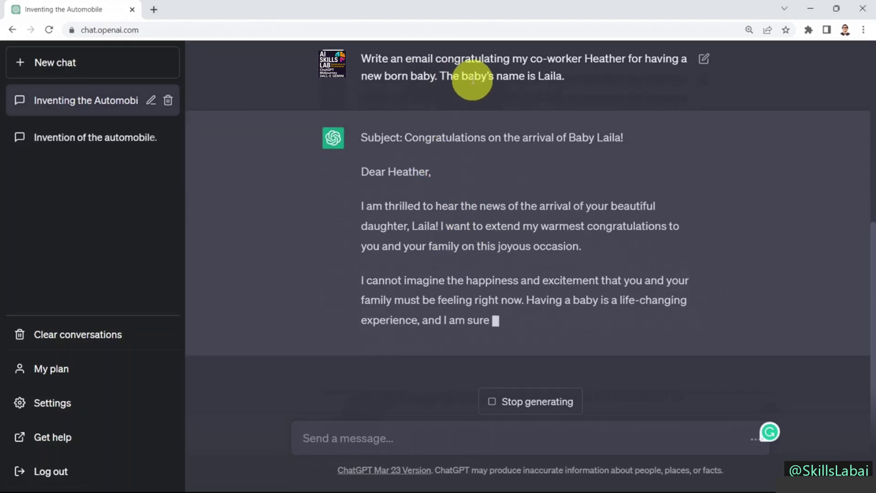
Step: Read through the generated congratulation email, checking the greeting, the mention of the baby and the closing
scroll(463, 112, up, 1)
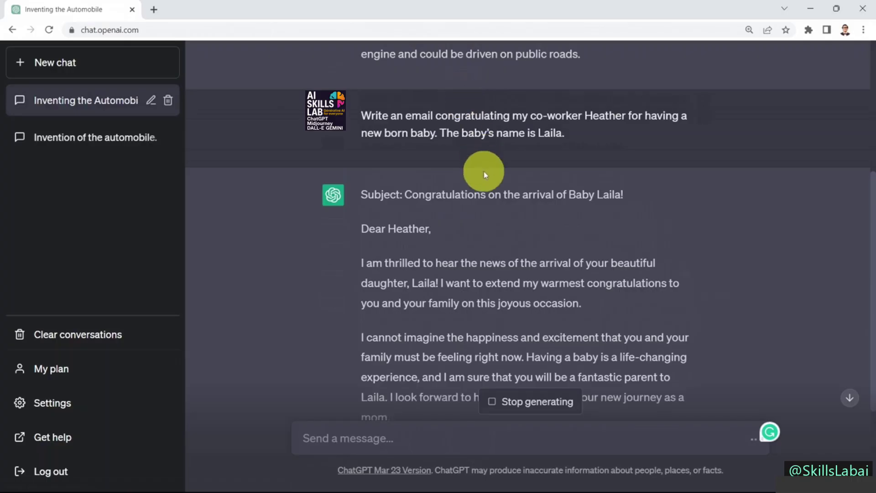
drag(368, 228, 458, 230)
click(461, 228)
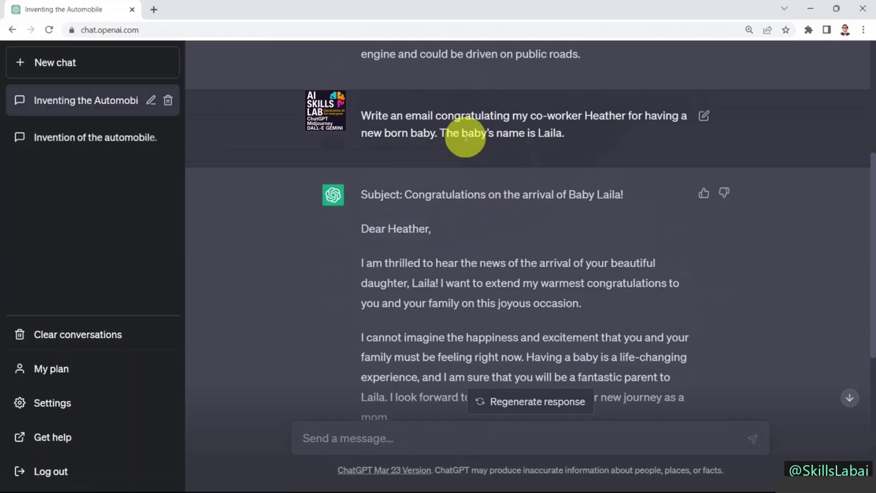
scroll(505, 182, down, 1)
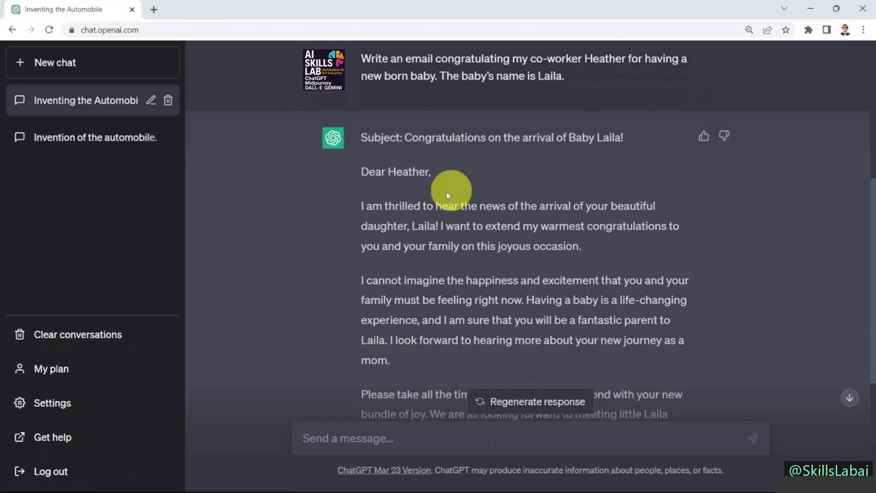
drag(398, 225, 431, 227)
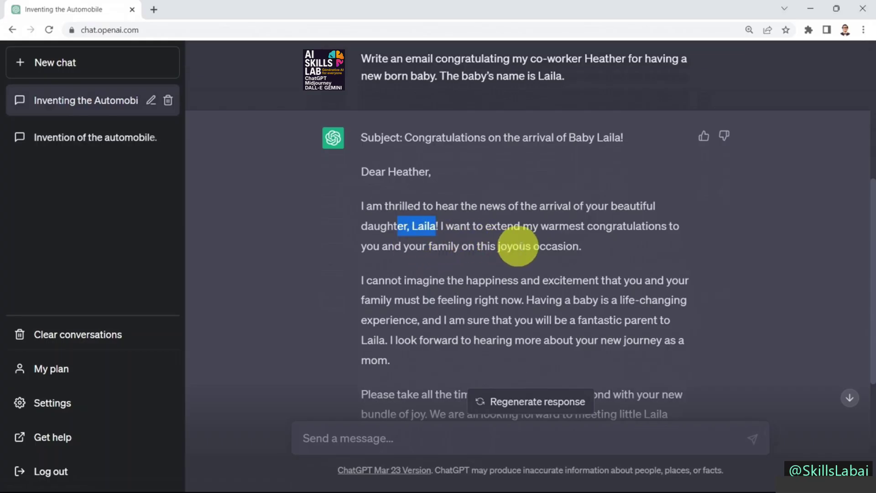
scroll(422, 256, down, 1)
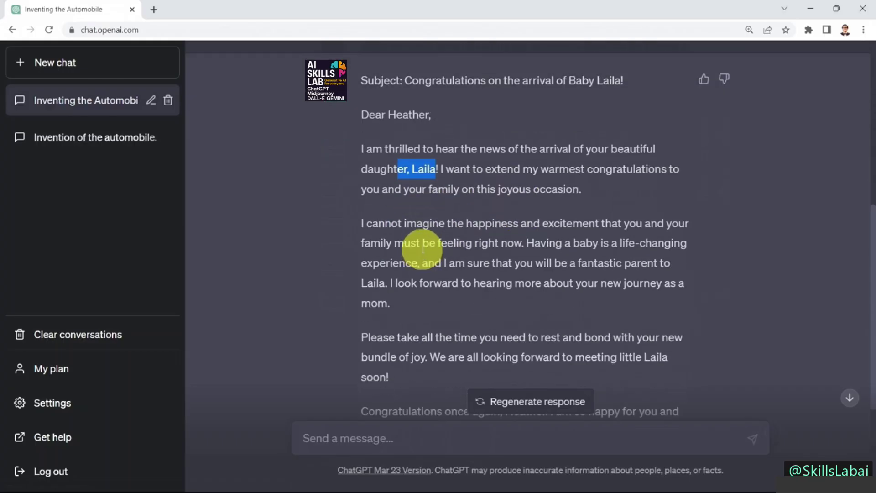
scroll(424, 250, down, 1)
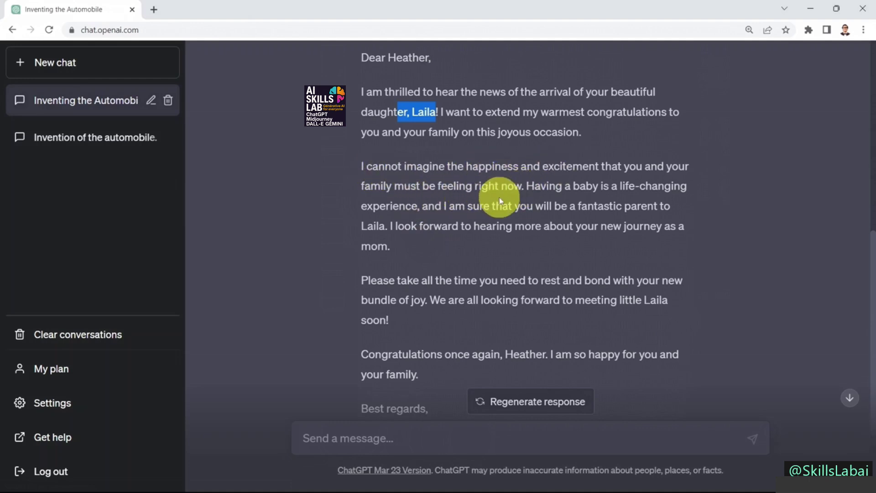
scroll(499, 198, down, 2)
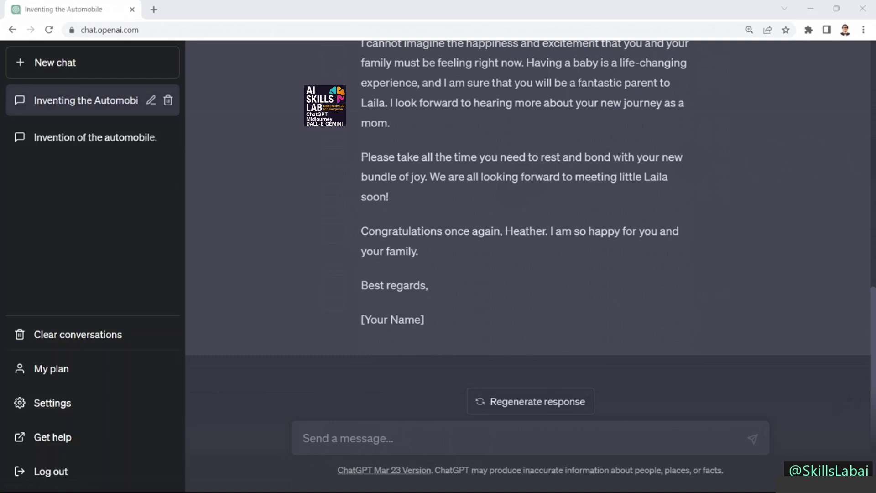
Step: Send the prompt "Give me 50 startup ideas in the field of artificial intelligence"
click(323, 434)
text(Give me 50 startup ideas in the field of artificial intelligence)
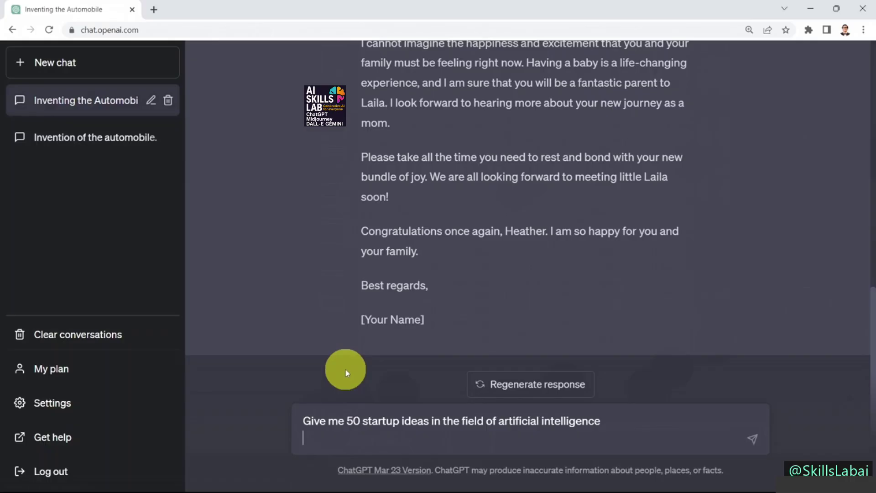
key(BackSpace)
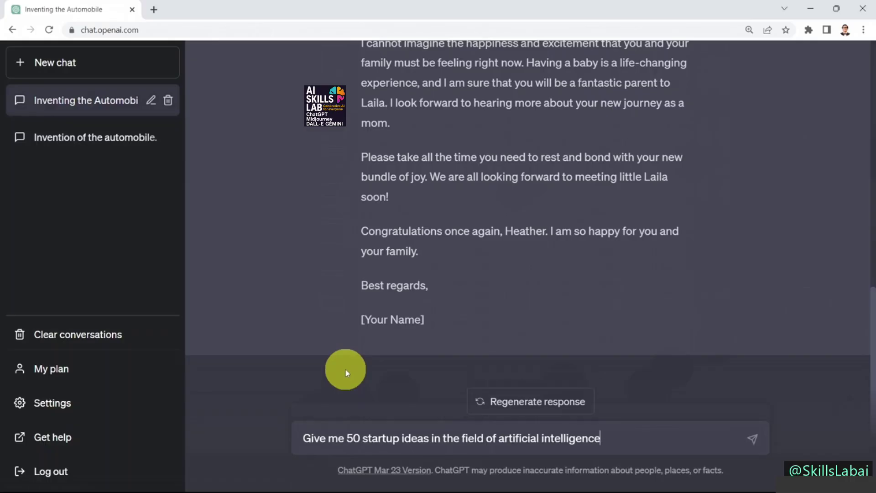
key(Return)
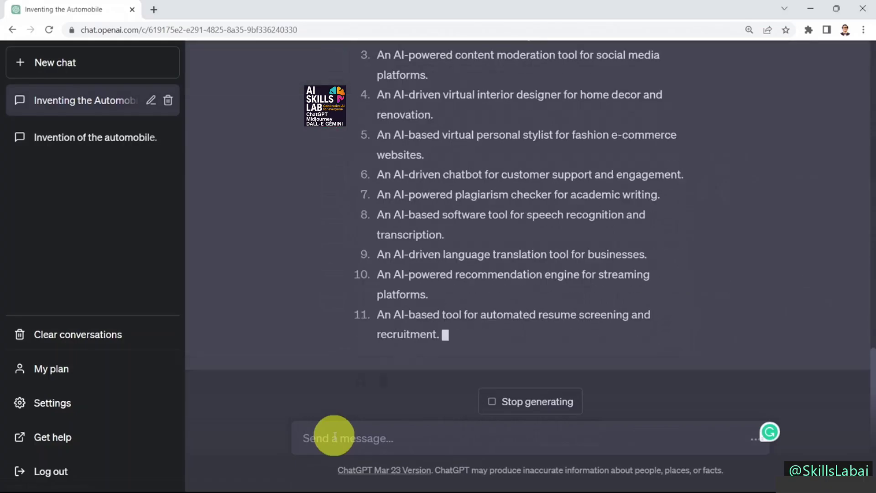
Step: Read through the generated list of startup ideas from the first item to the last
scroll(426, 303, up, 8)
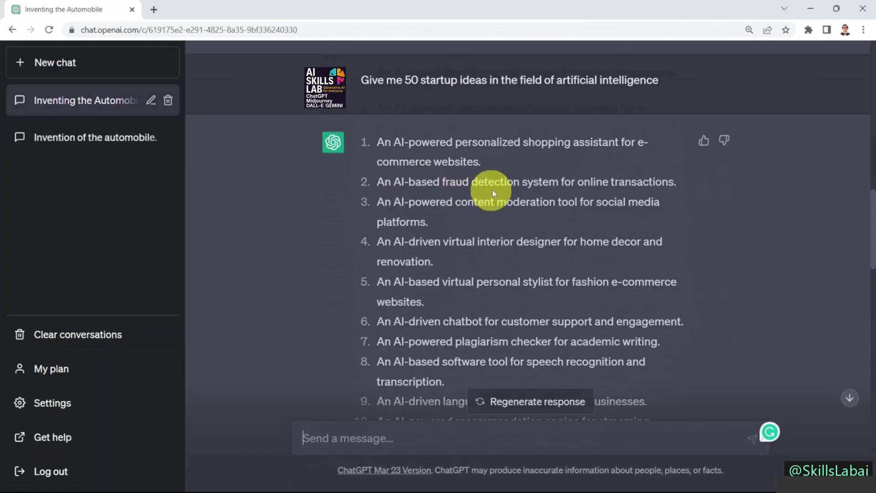
scroll(521, 188, down, 1)
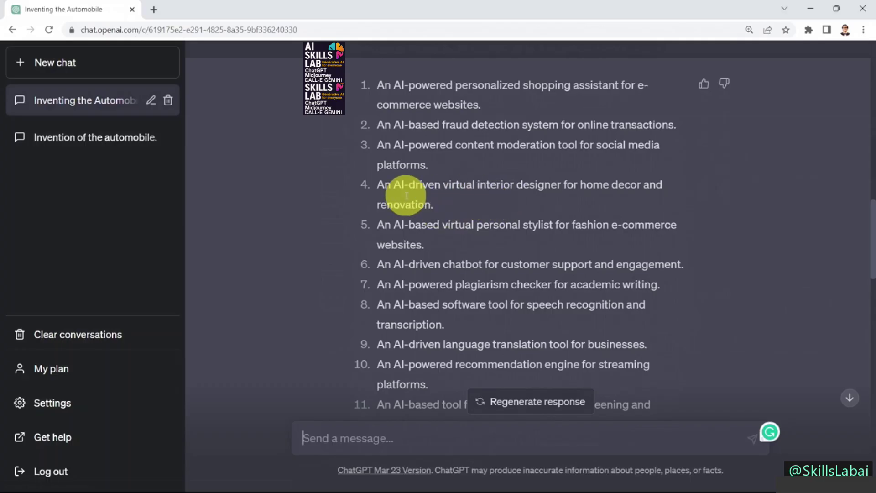
scroll(426, 210, down, 4)
scroll(424, 217, down, 1)
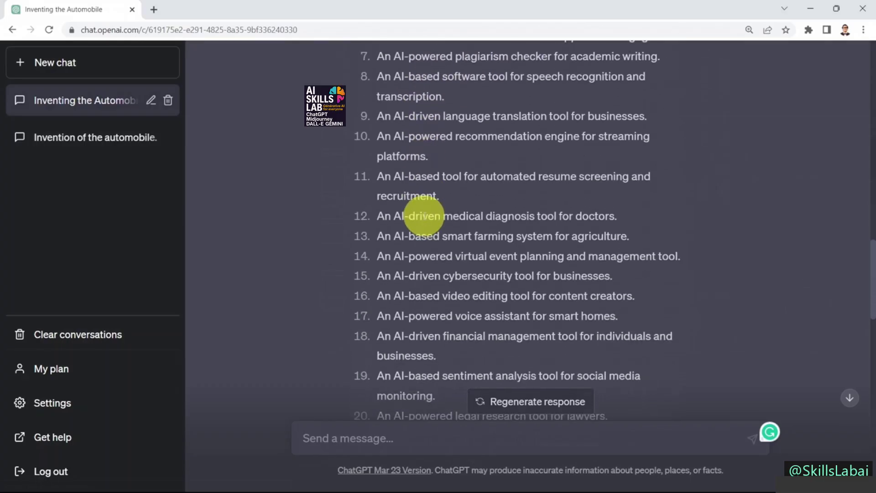
scroll(424, 215, down, 5)
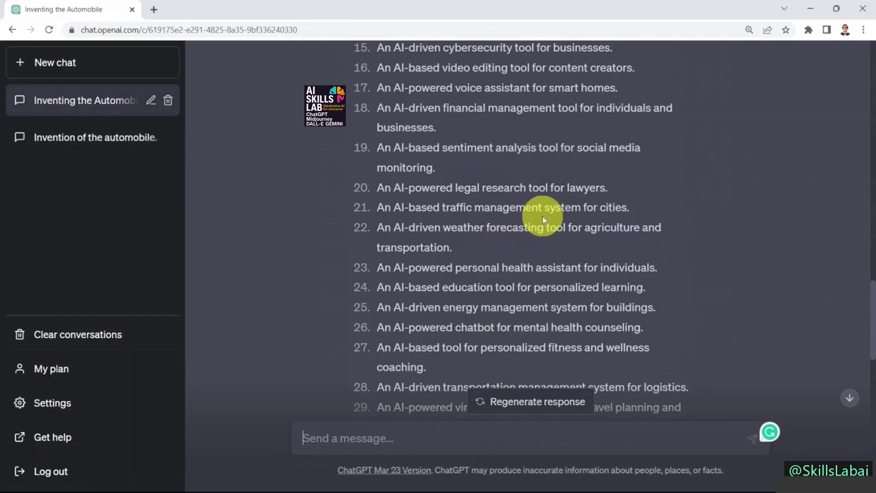
scroll(534, 215, down, 4)
scroll(442, 308, down, 1)
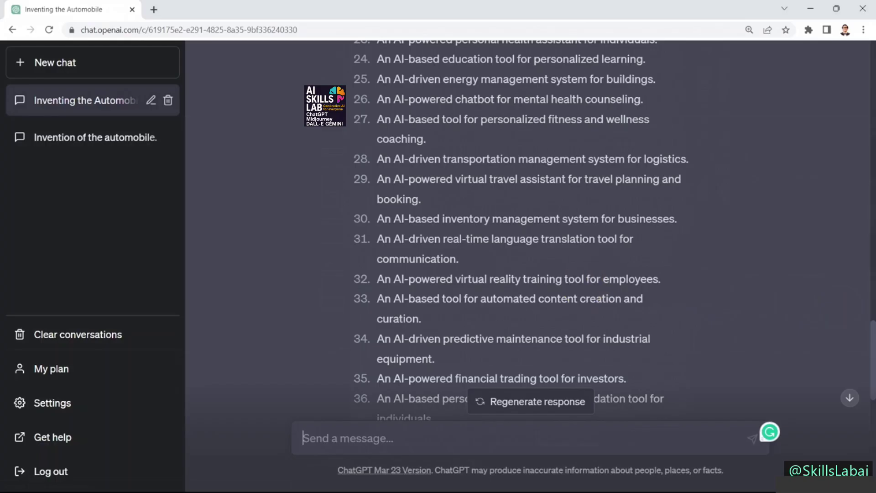
scroll(404, 318, down, 10)
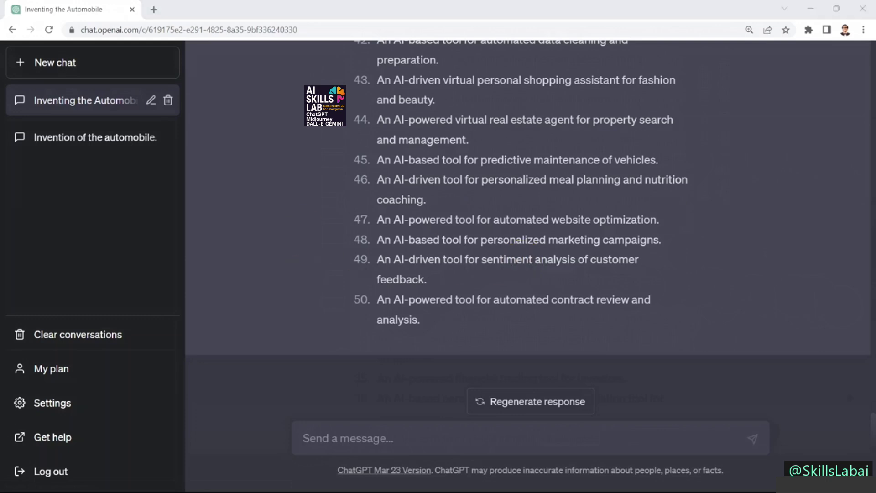
Step: Ask for a gift card to the just-retired boss, giving her name and thanking her for her mentorship, dedication, and hard work
click(322, 442)
text(Write a gift card to my boss who has just retired, her name is Sarah. Thank Sarah for her mentorship, dedication, and hard work.)
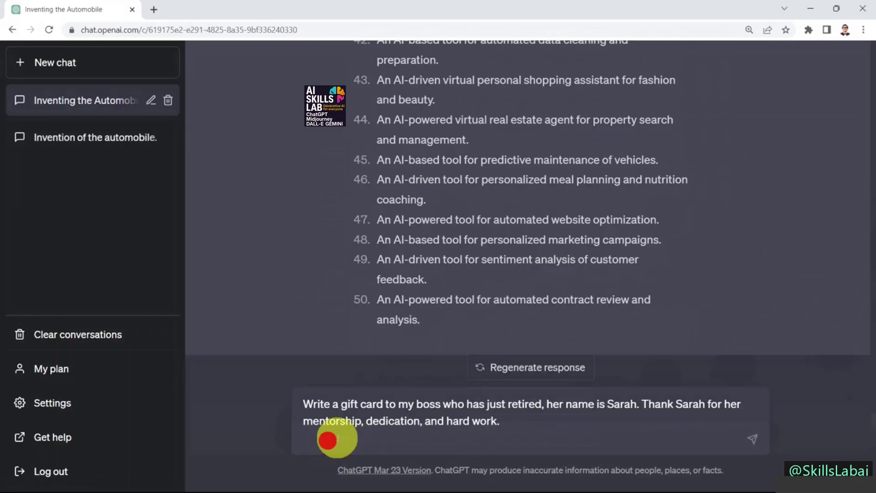
key(BackSpace)
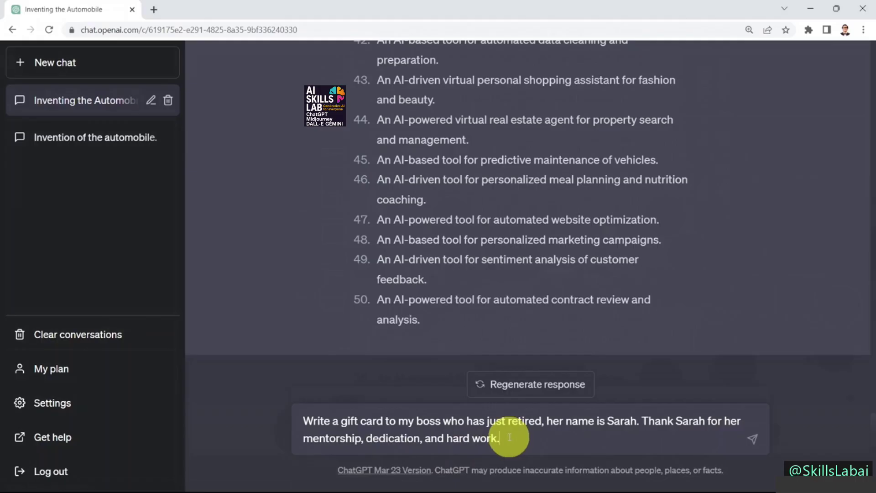
key(Return)
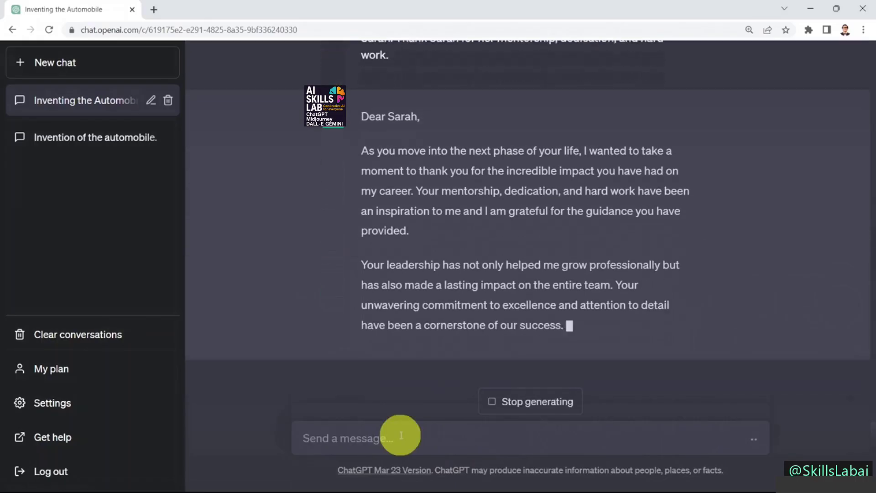
Step: Read through the generated retirement gift card message from the greeting to the closing signature
scroll(441, 354, up, 3)
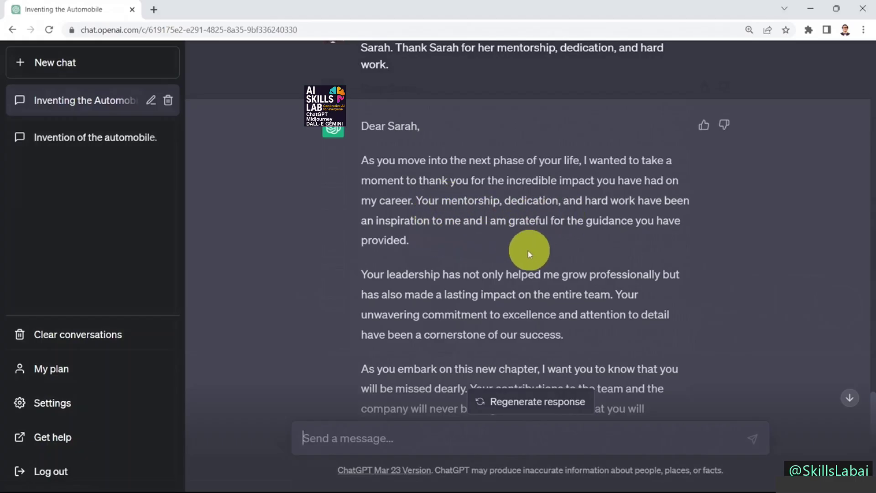
scroll(453, 236, down, 1)
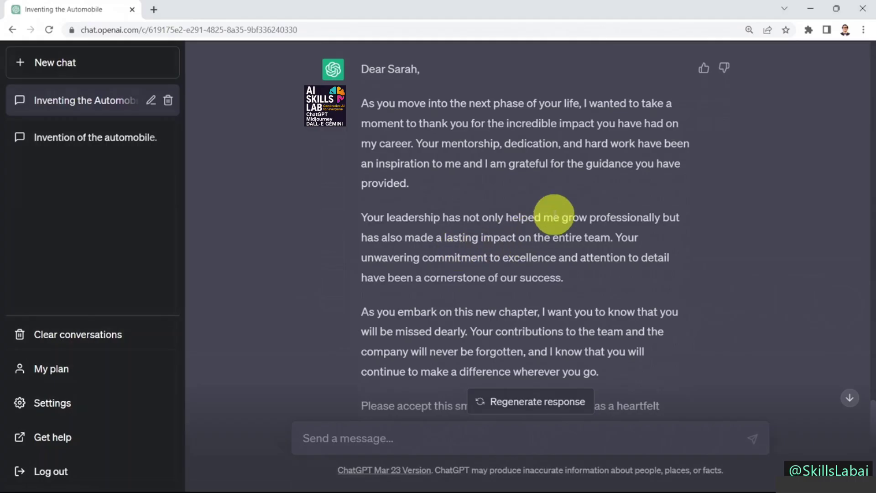
scroll(434, 237, down, 1)
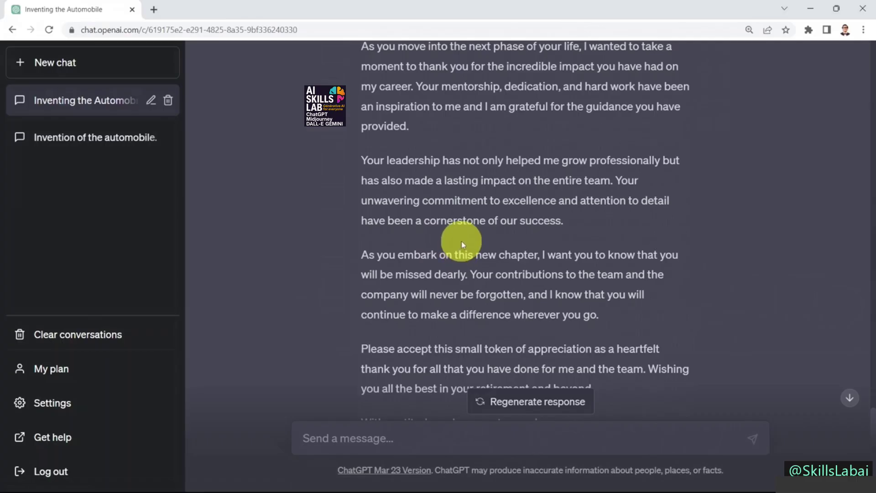
scroll(460, 247, down, 3)
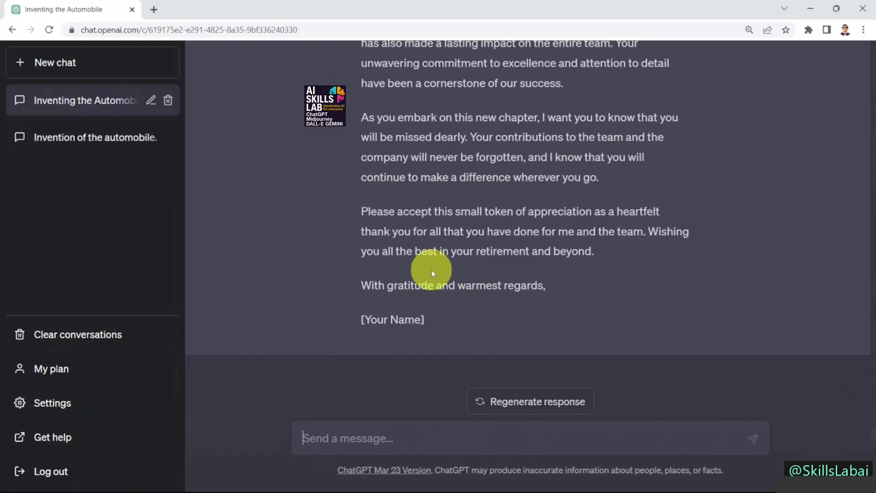
Step: Send the follow-up prompt "Turn this into a poem" for the retirement gift card message
click(393, 438)
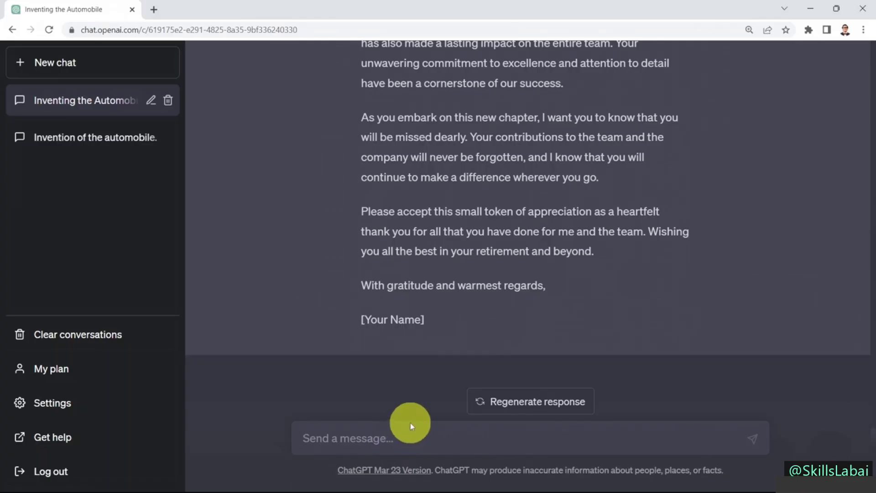
scroll(412, 344, up, 6)
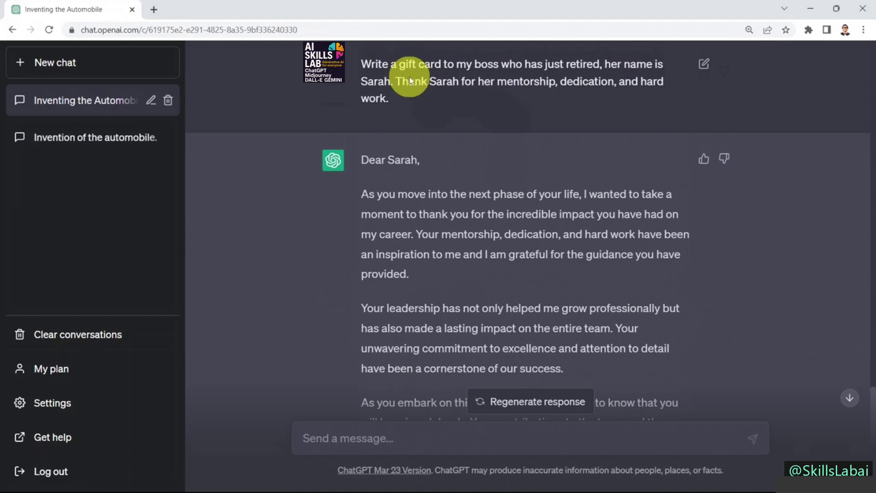
scroll(353, 328, down, 6)
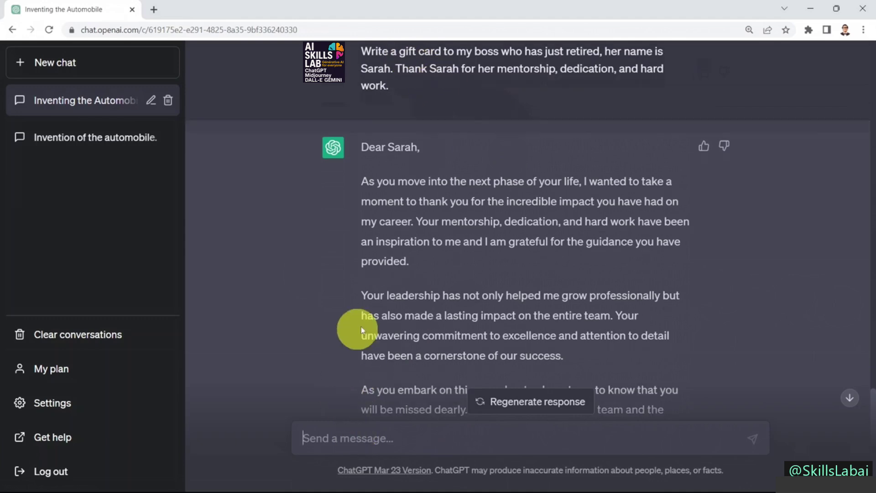
click(366, 437)
text(Turn this into a)
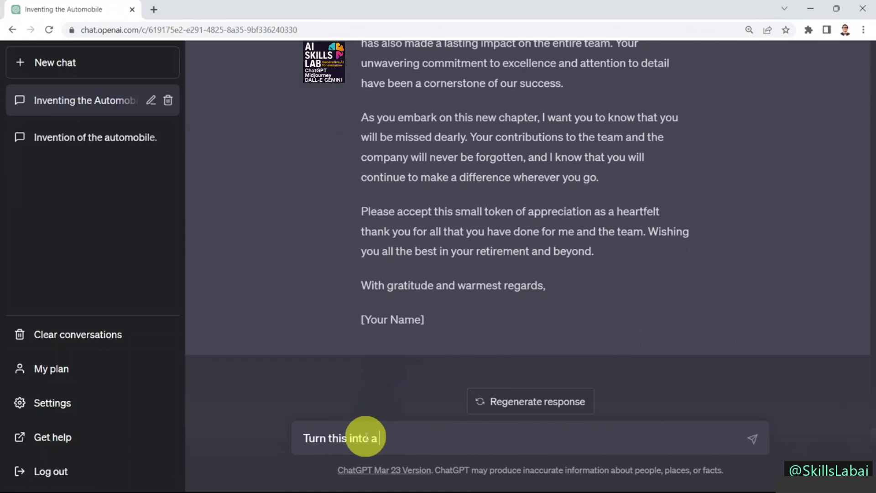
text( poem)
key(Return)
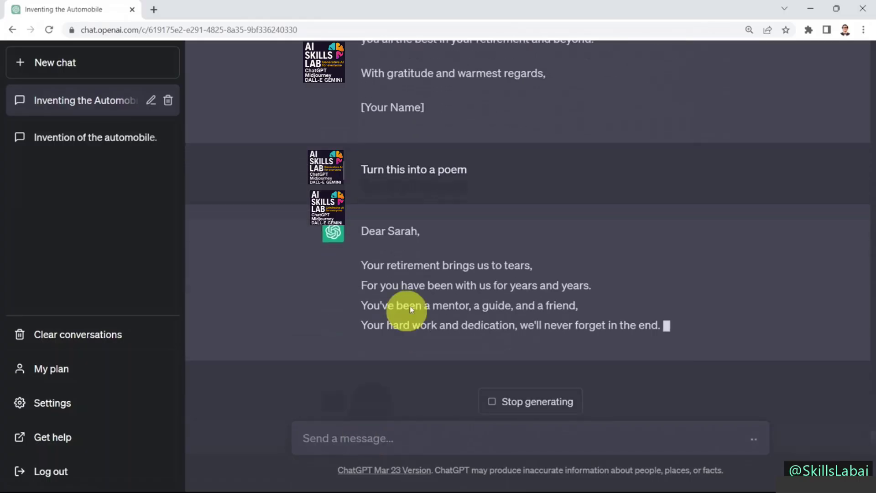
Step: Compare the generated retirement poem with the original card message and read its verses to the end
scroll(536, 214, up, 2)
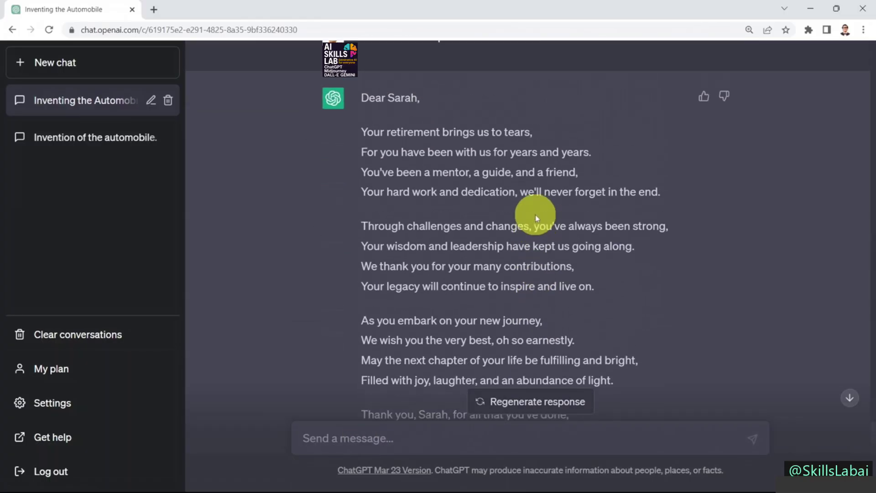
scroll(535, 212, up, 7)
scroll(407, 190, down, 3)
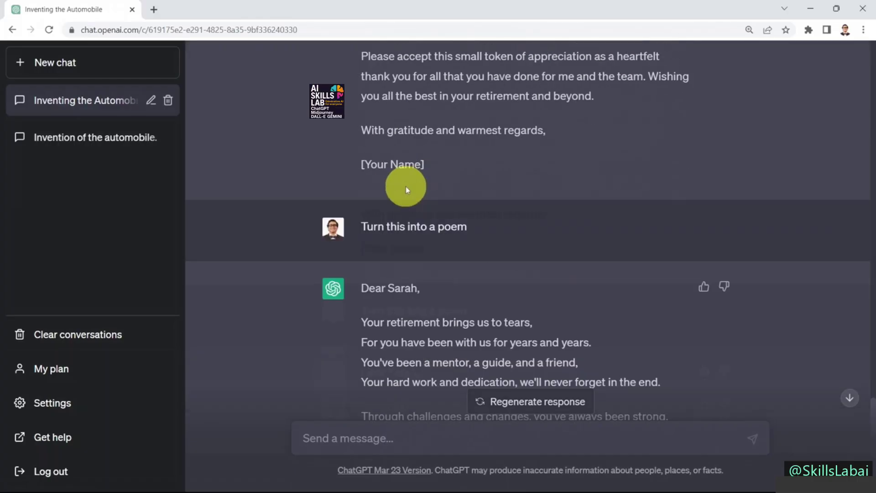
scroll(407, 189, down, 3)
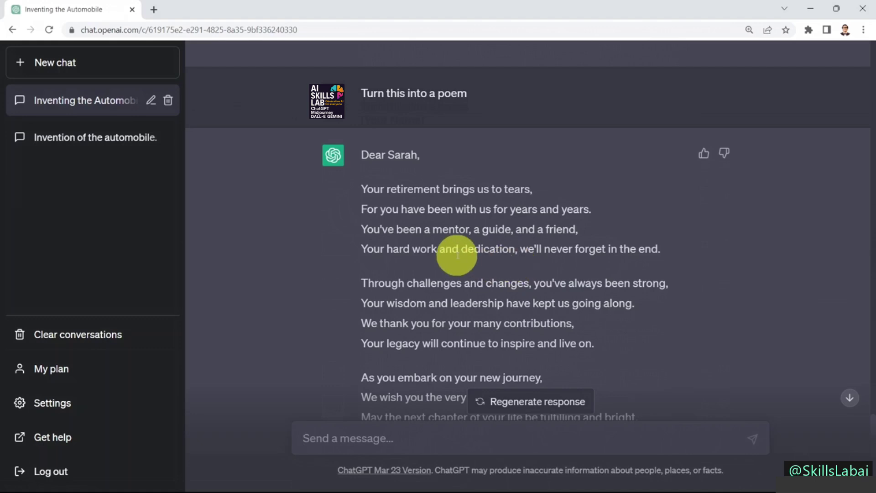
scroll(454, 247, down, 3)
scroll(460, 247, down, 2)
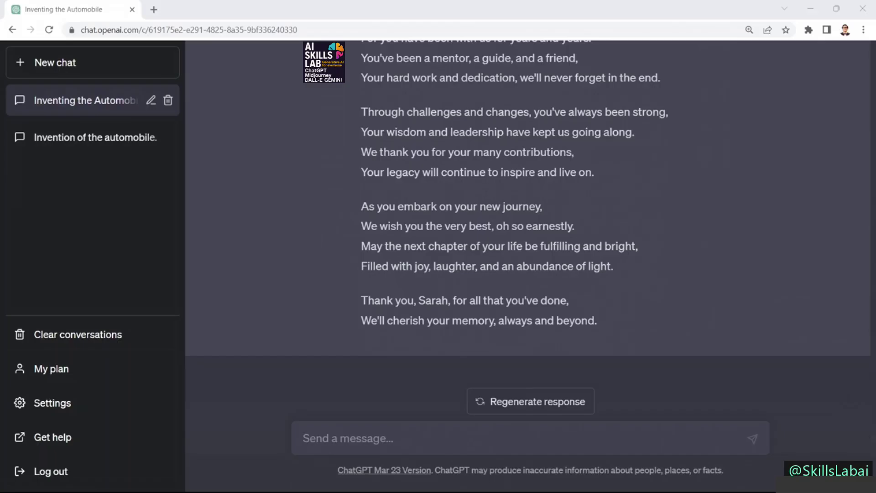
Step: Send the follow-up prompt "Turn it into a Facebook post with hashtags"
click(391, 434)
text(Turn it into a Facebook post with hashtags)
key(BackSpace)
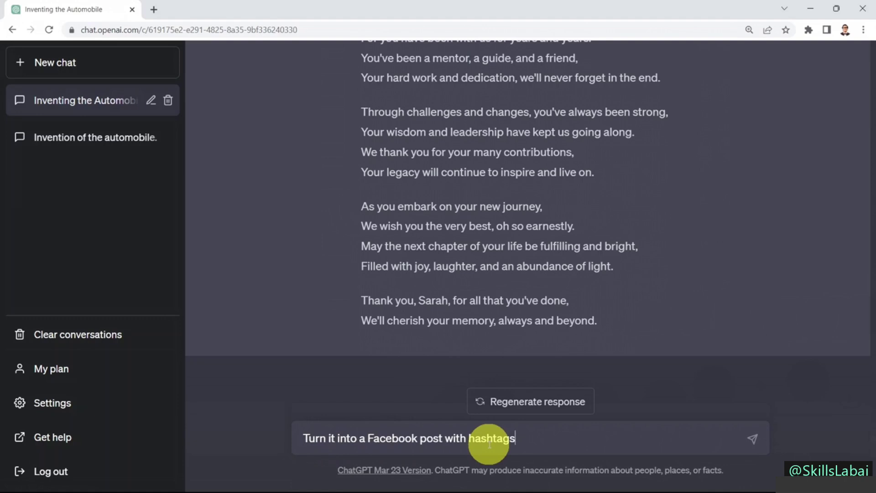
key(Return)
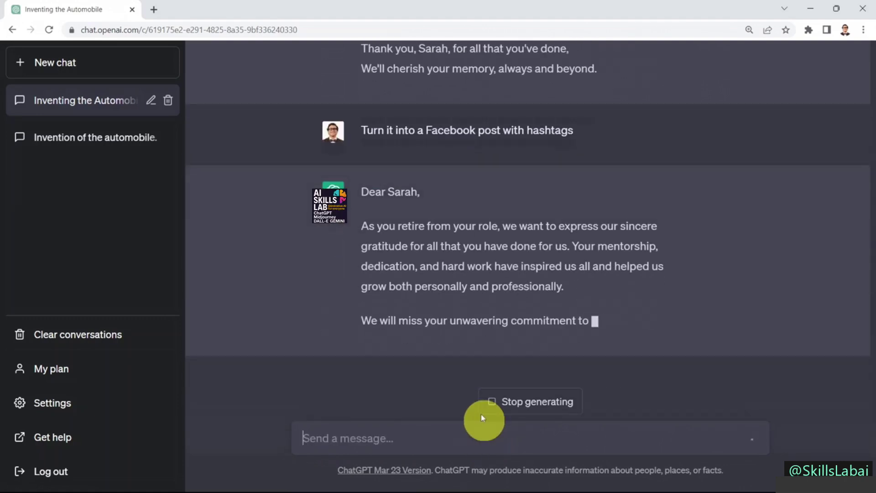
Step: Read through the generated Facebook post and examine the hashtags at its end
scroll(411, 205, up, 2)
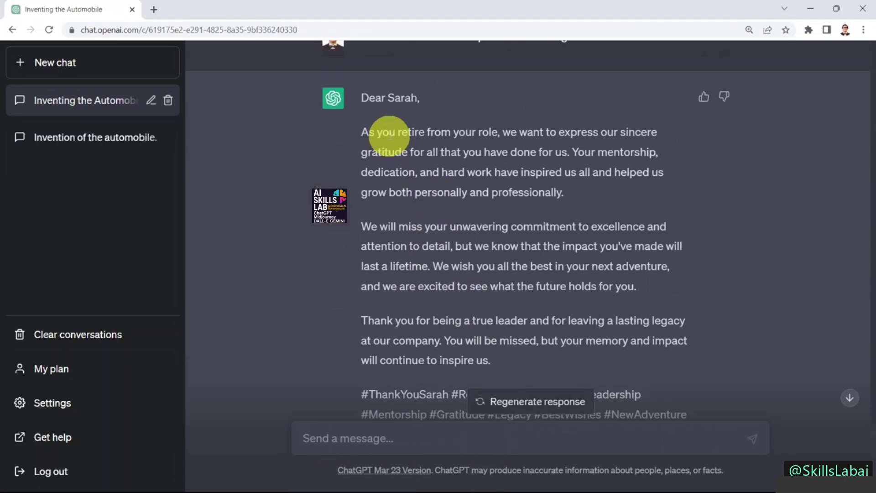
scroll(470, 177, down, 2)
drag(364, 279, 680, 319)
click(540, 280)
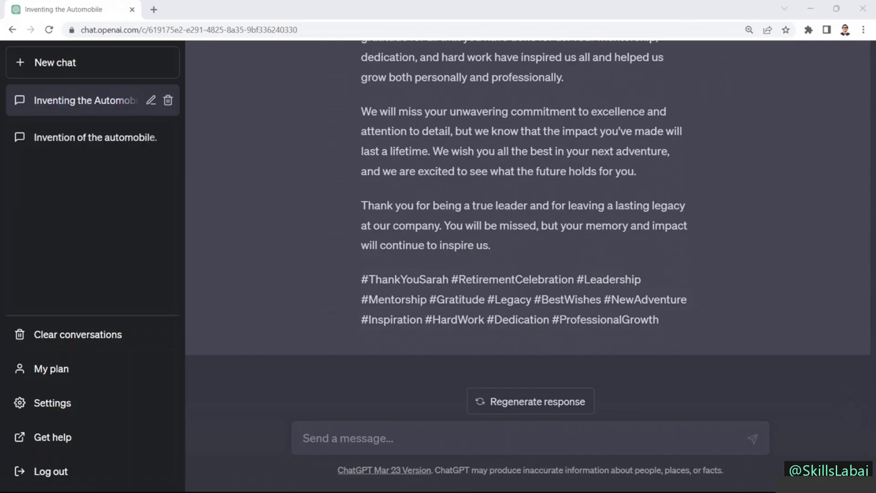
Step: Send the prompt "Write a Python code that builds a dice roll generator"
click(340, 442)
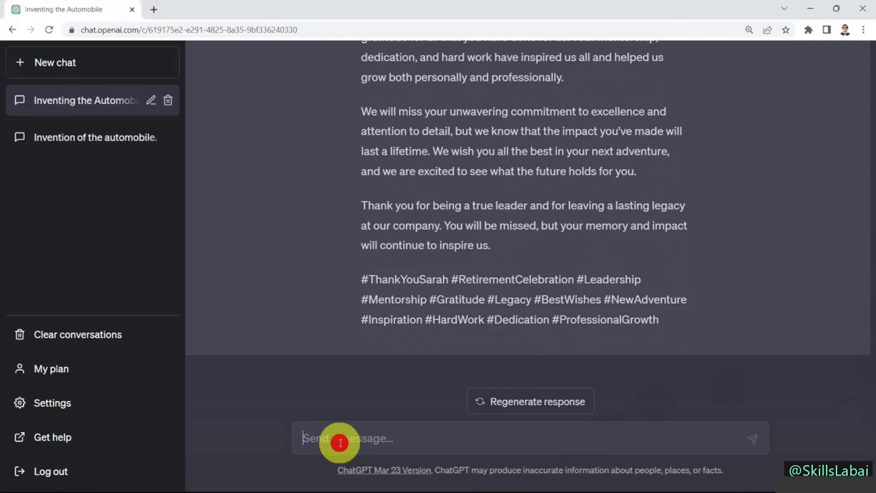
text(Write a Python code that builds a dice roll generator)
key(BackSpace)
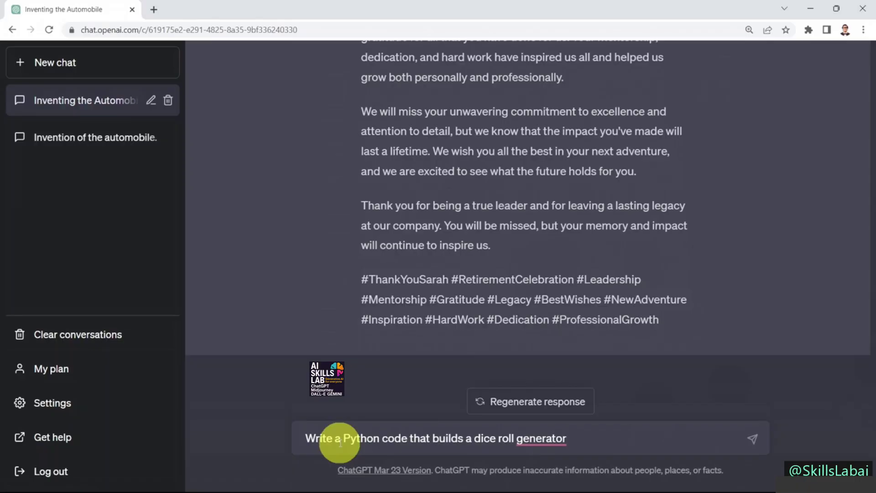
key(Return)
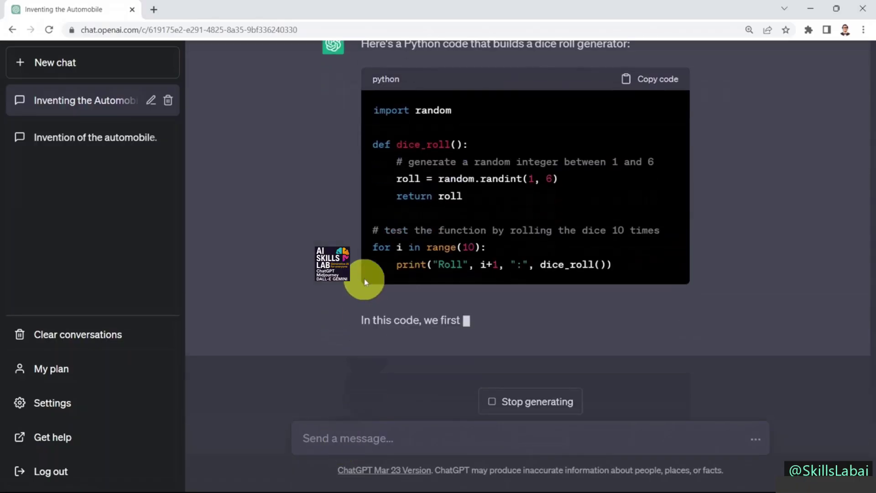
Step: Examine the generated Python dice roll code, its comment on the random integer, and the explanation below it
scroll(379, 242, up, 4)
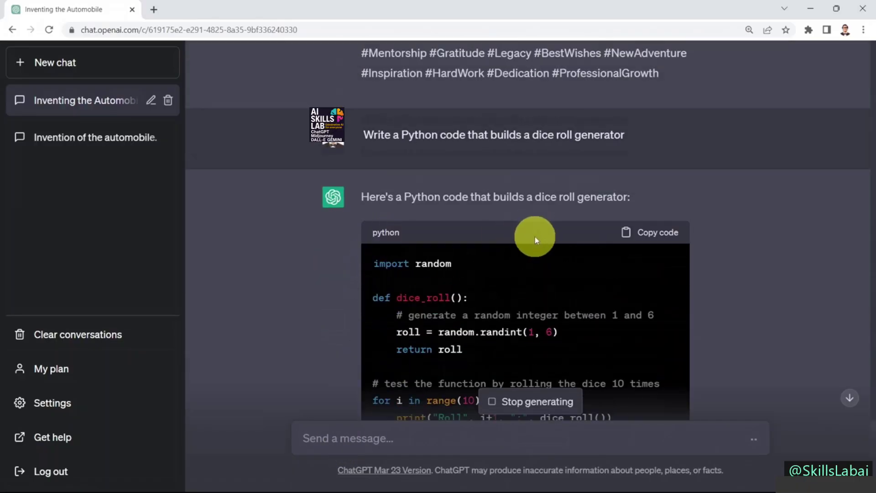
scroll(462, 230, down, 3)
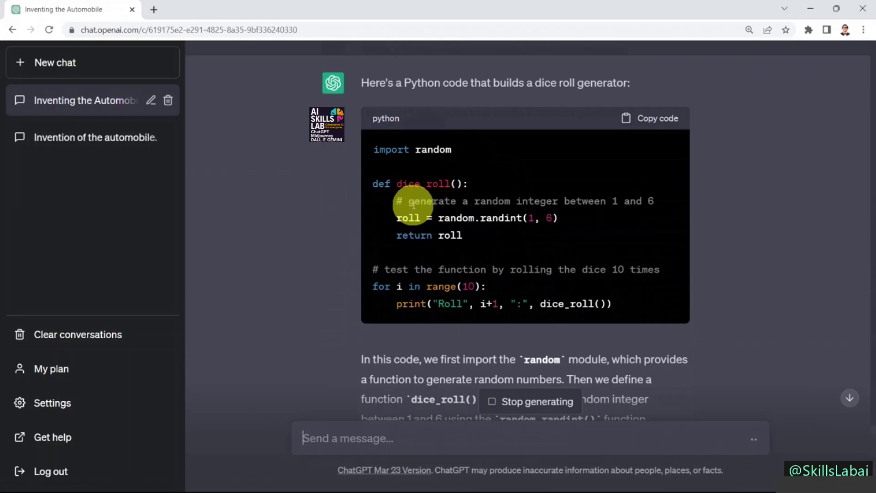
drag(398, 202, 637, 203)
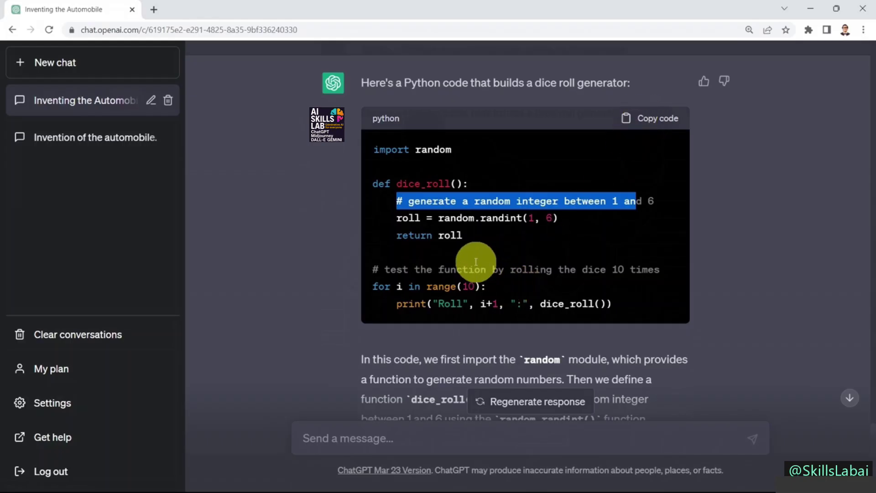
scroll(475, 261, down, 3)
scroll(405, 226, down, 1)
drag(363, 132, 648, 192)
click(500, 283)
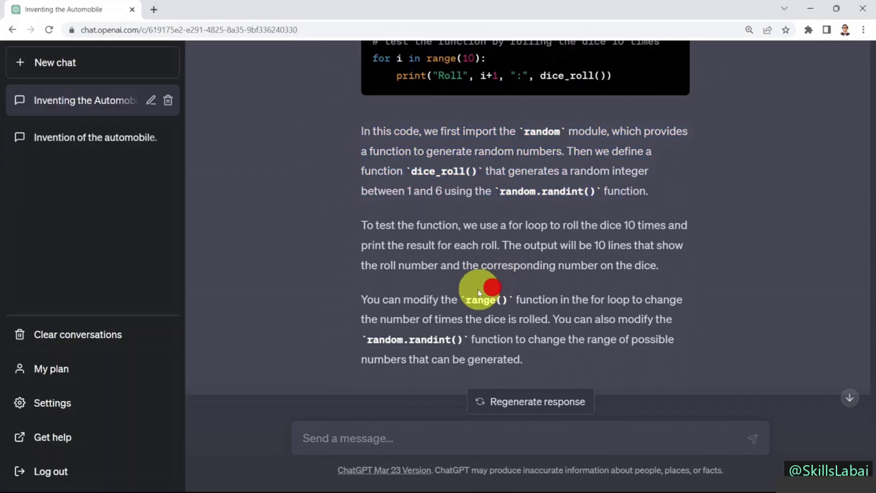
Step: Request the dice roll generator in another language with the follow-up prompt "What about C"
click(377, 437)
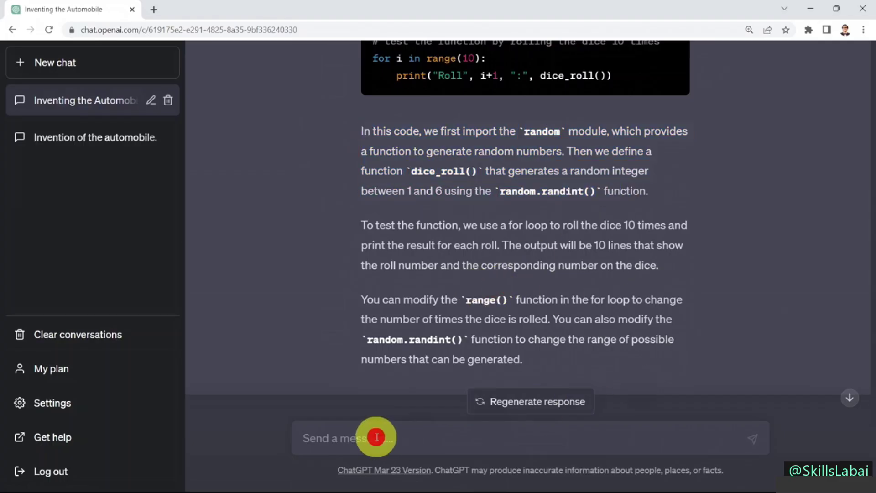
scroll(525, 249, up, 3)
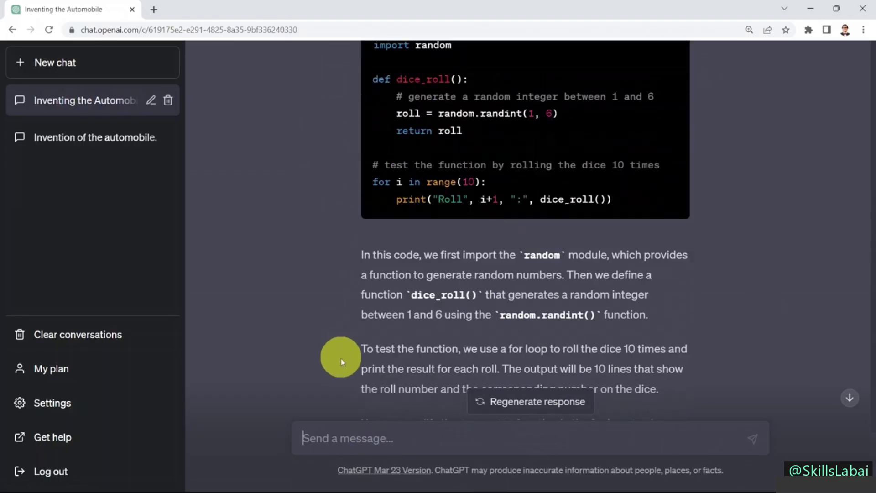
scroll(340, 362, down, 3)
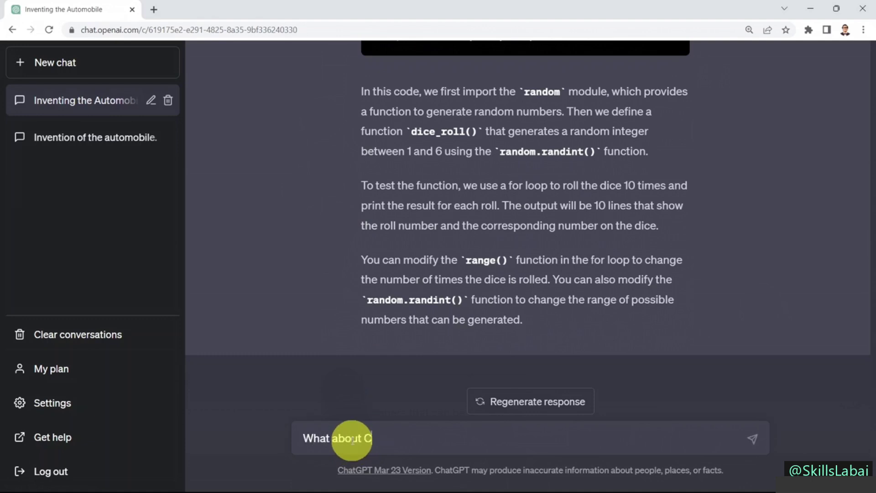
key(Return)
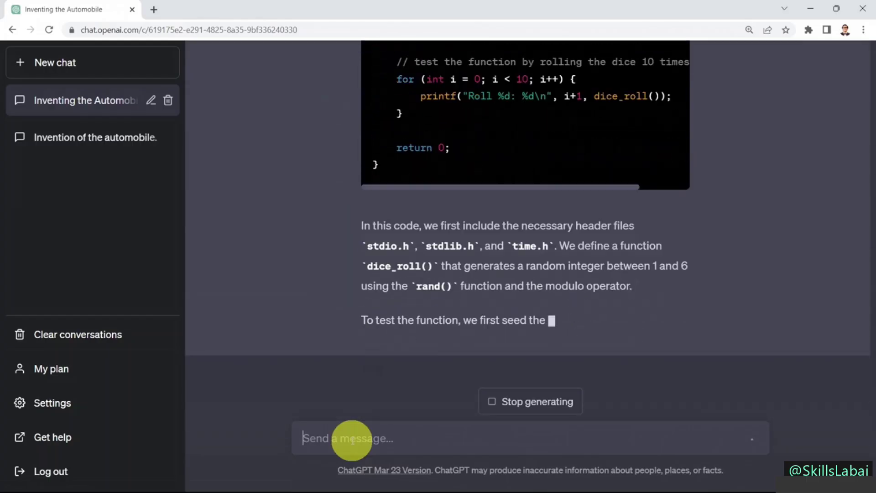
Step: Review the generated C dice roll code from the include lines through the main function
scroll(421, 319, up, 7)
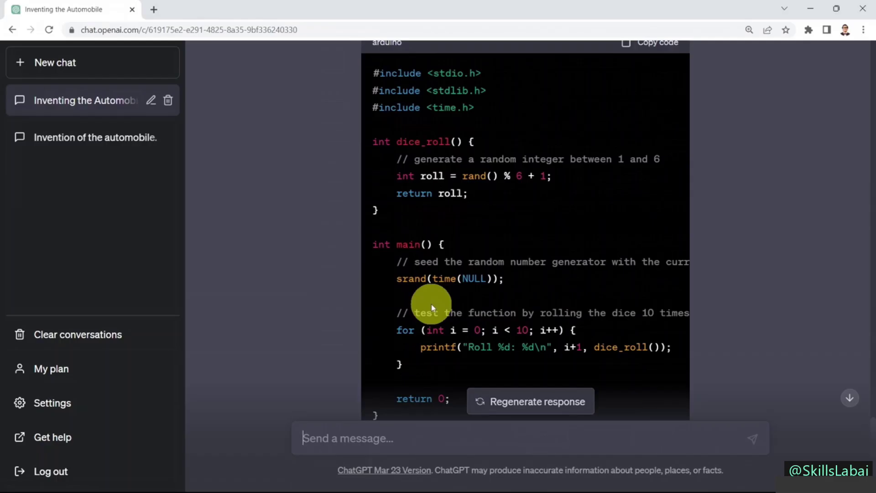
scroll(423, 144, up, 1)
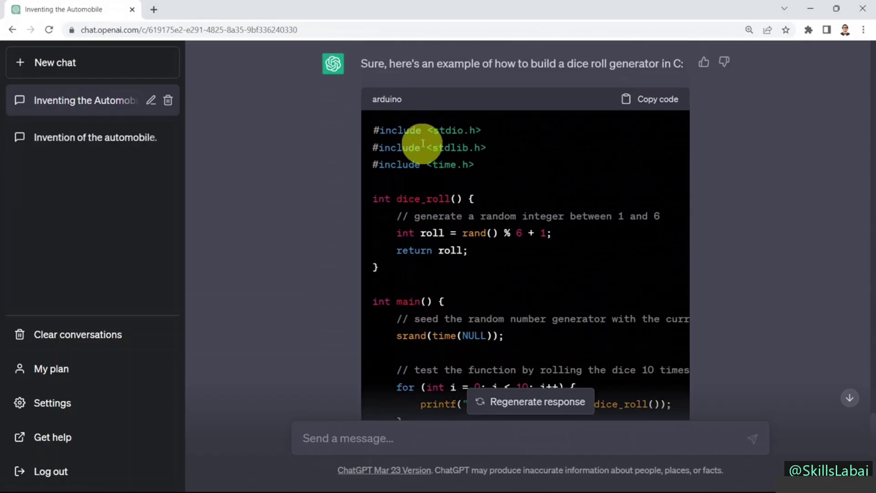
scroll(396, 244, down, 2)
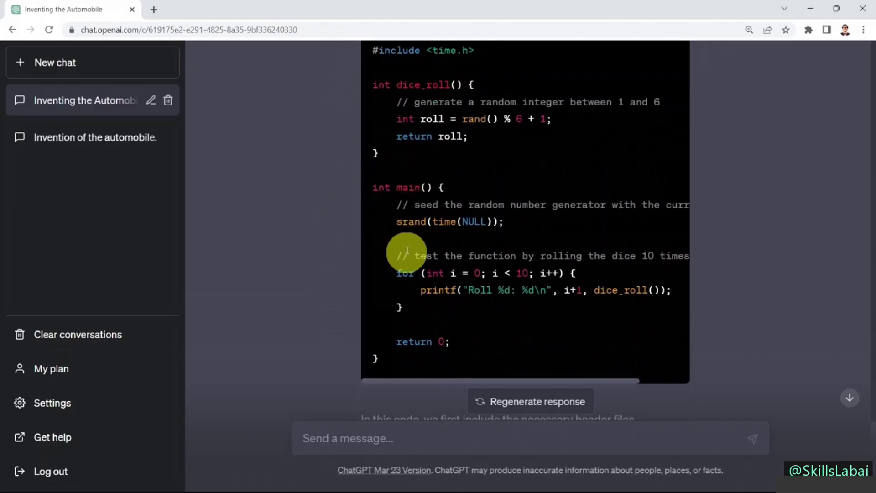
scroll(504, 252, down, 4)
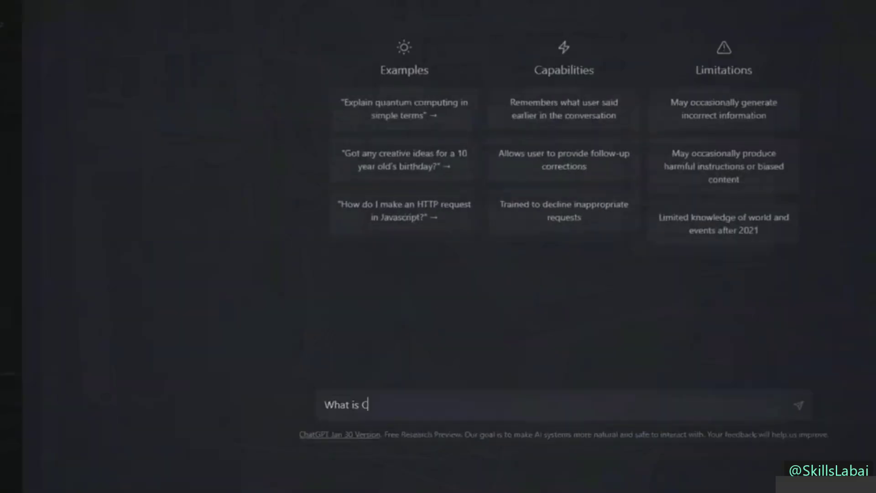
text(hatGPT?)
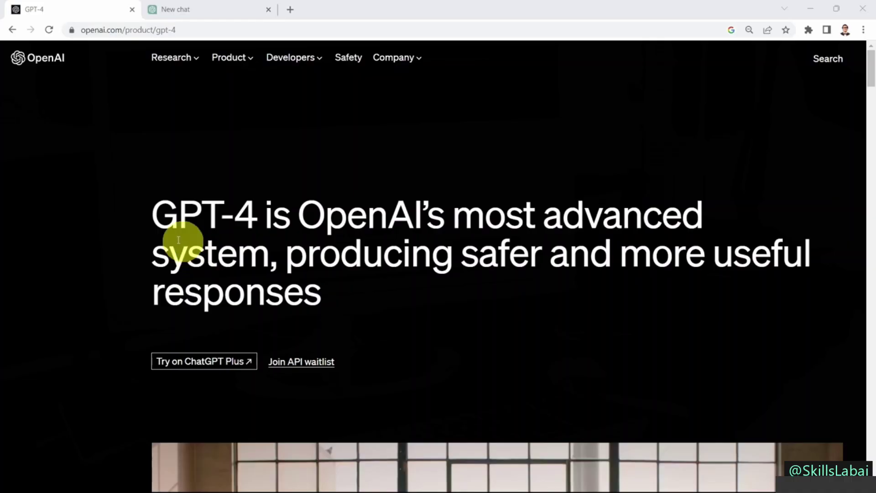
Step: Examine the GPT-4 product page's sections on creativity, advanced reasoning compared with ChatGPT, and test-taker percentiles
scroll(133, 228, down, 10)
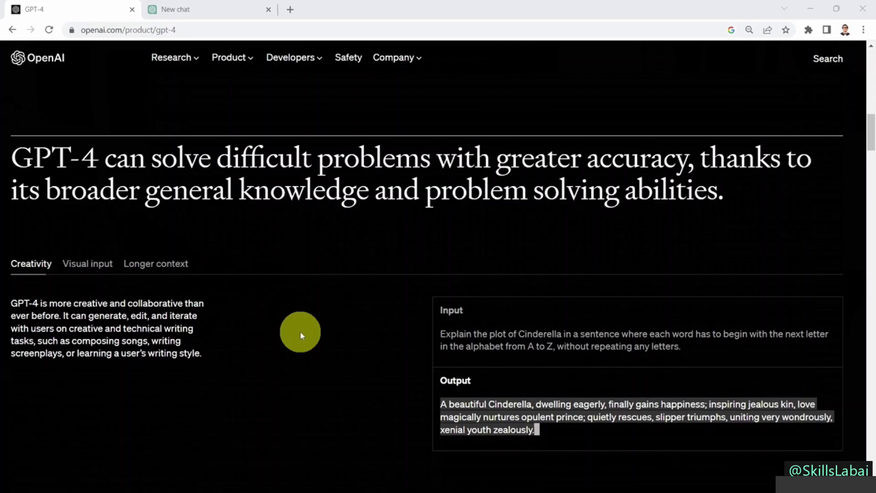
scroll(103, 297, down, 2)
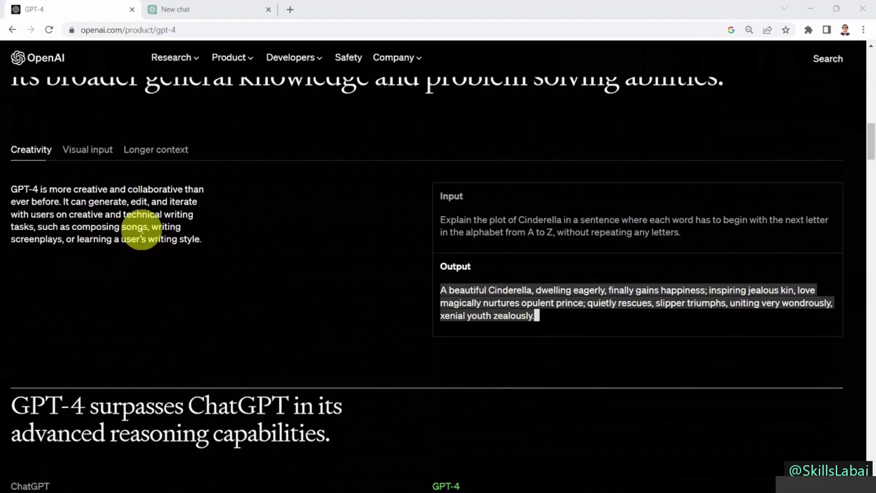
scroll(205, 233, down, 1)
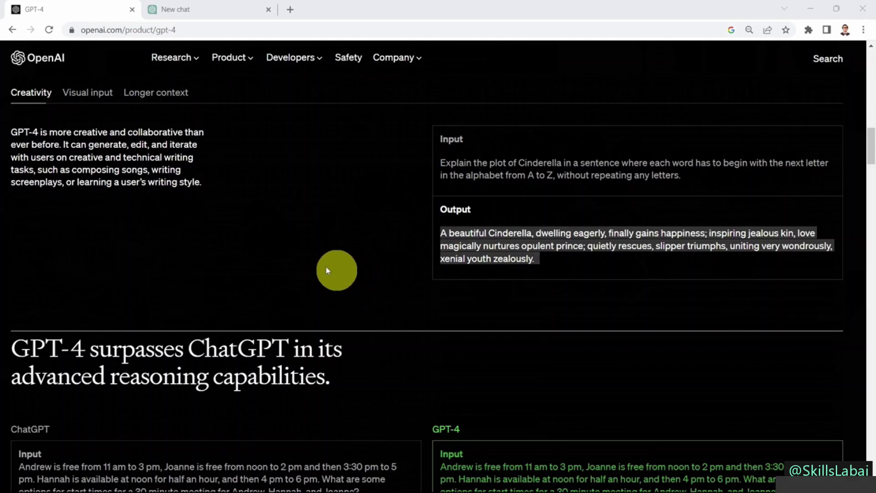
scroll(155, 250, down, 3)
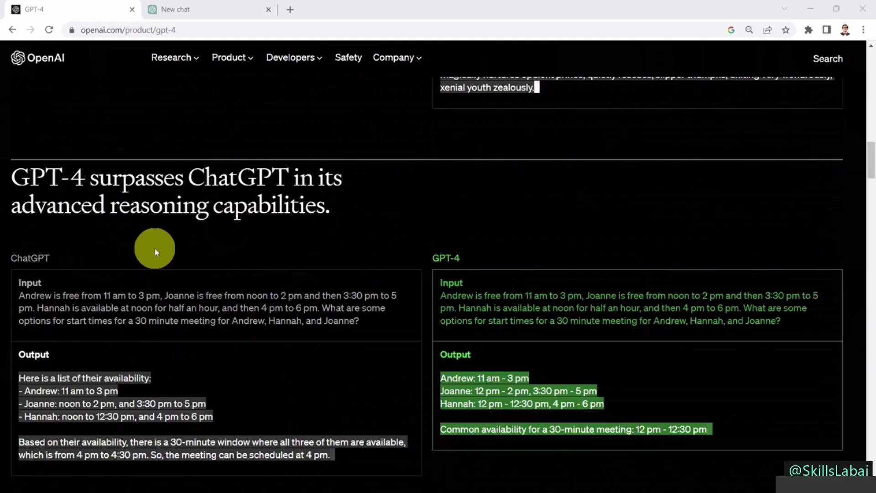
scroll(161, 233, down, 2)
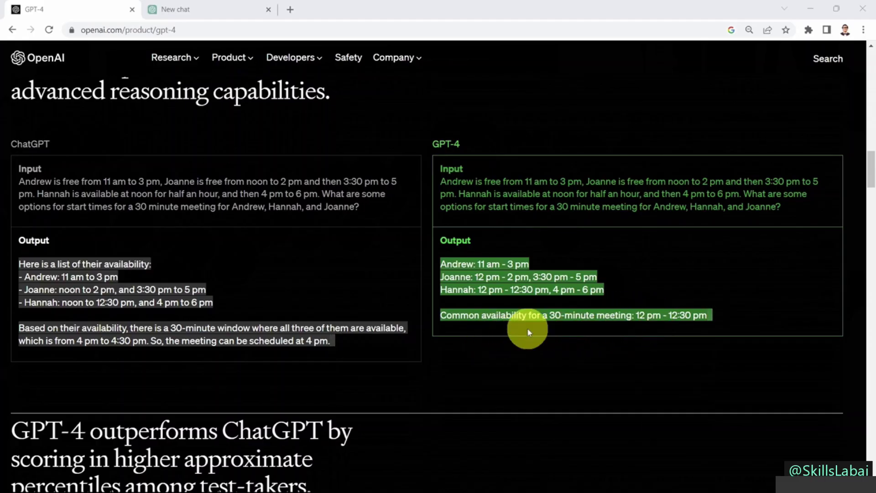
scroll(203, 254, down, 5)
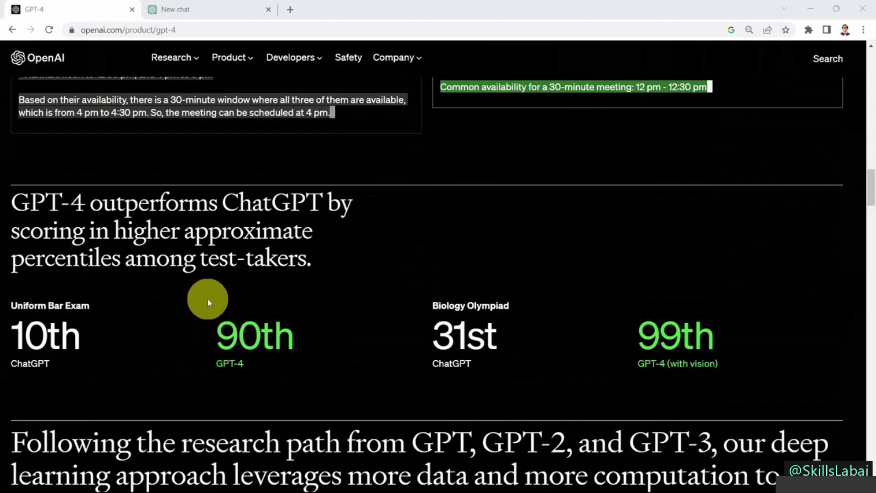
Step: Switch to the ChatGPT page and inspect the available models, including GPT-4's reasoning, speed and conciseness ratings
click(205, 9)
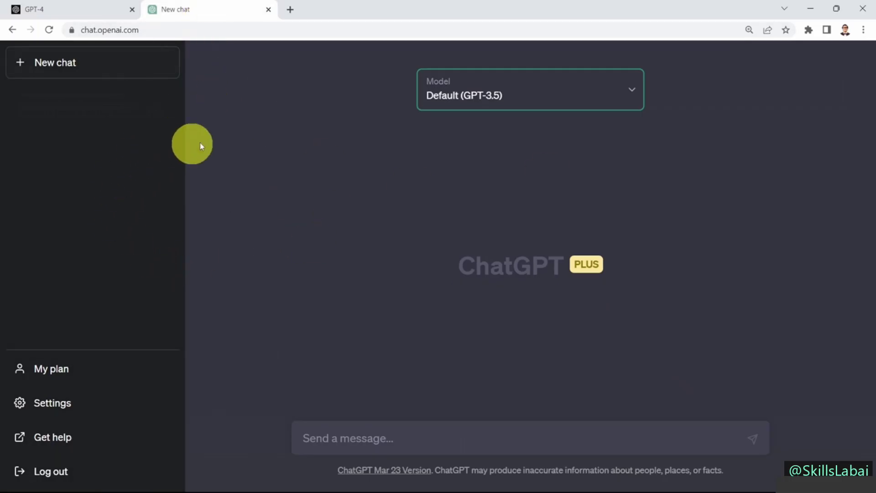
click(477, 97)
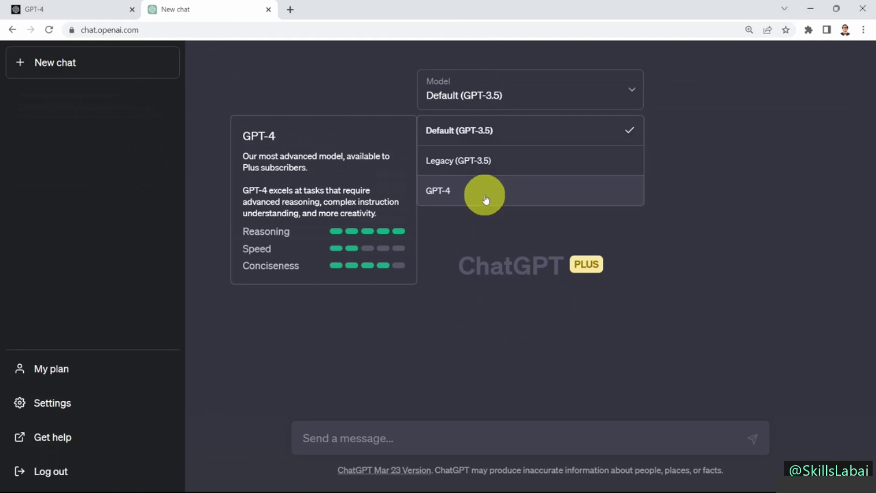
click(337, 158)
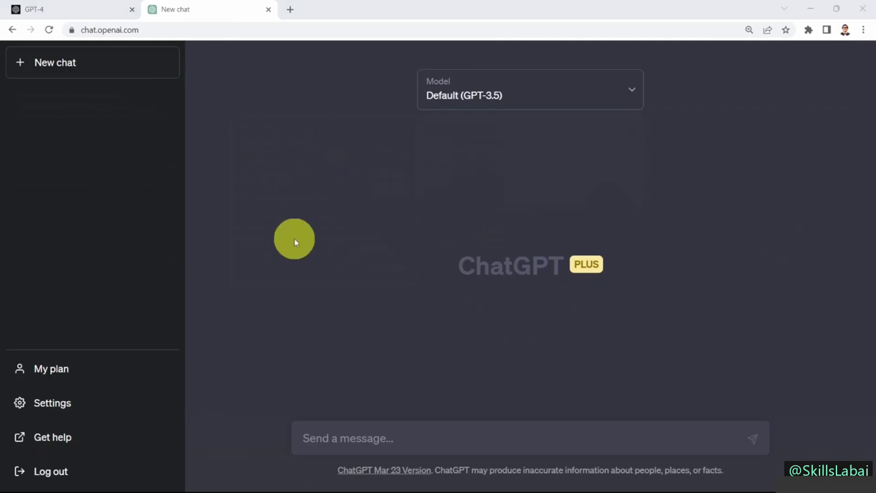
Step: Send the default GPT-3.5 model the riddle about killing one of 100 murderers in a room, asking "How many murders are left in the room?"
click(321, 430)
text(There are 100 murderers in a room. You walked into the room and you killed one of them. How many murders are left in the room?)
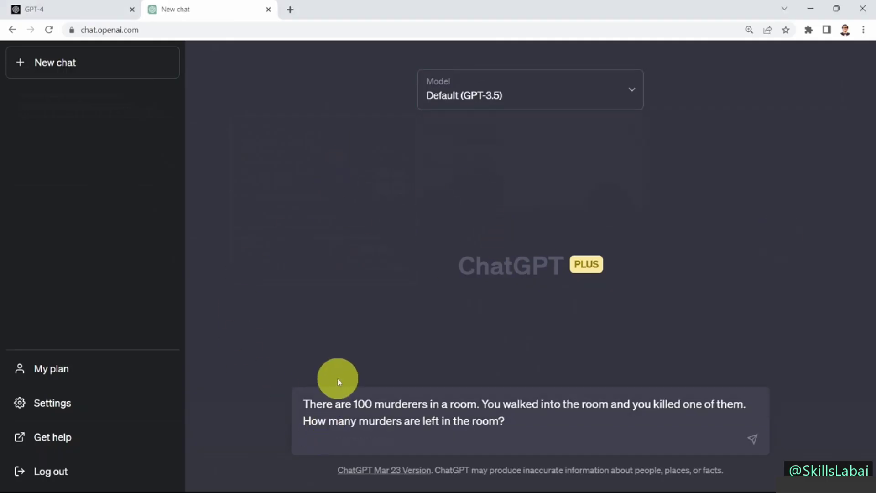
key(BackSpace)
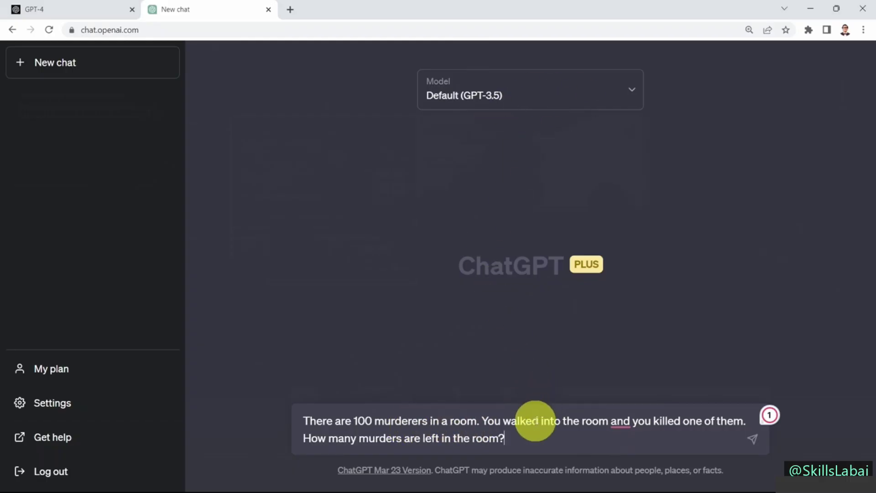
click(533, 437)
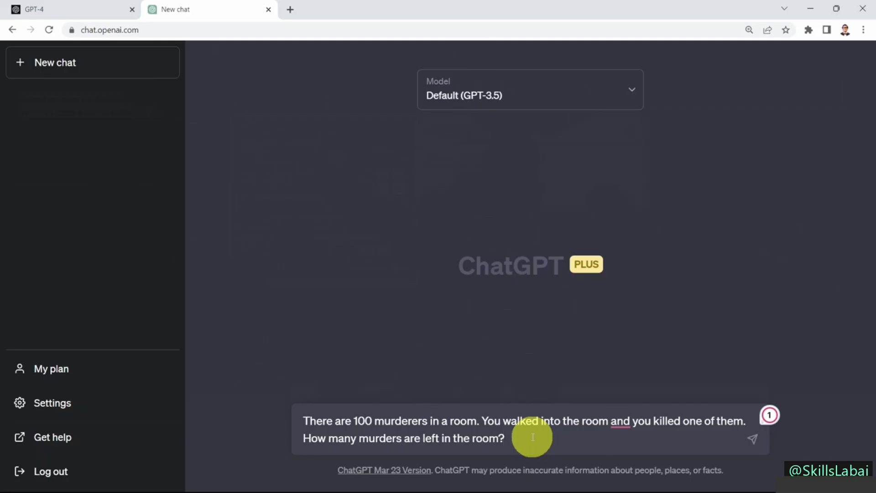
key(Return)
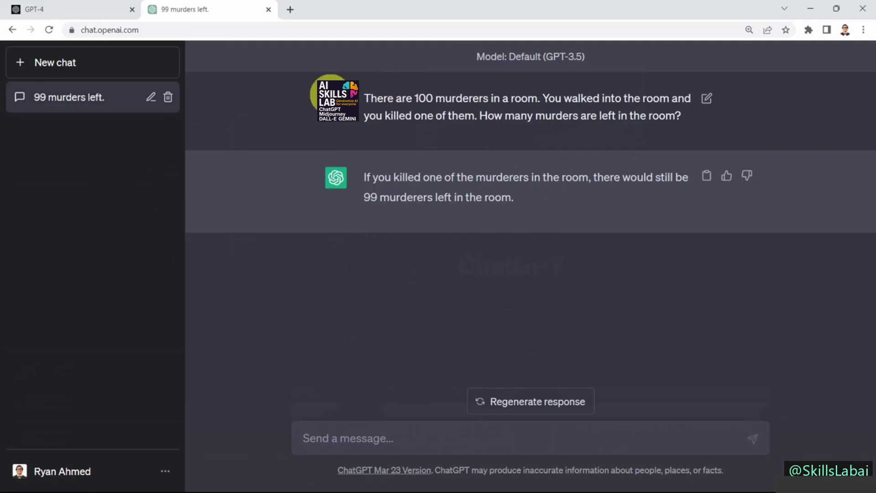
Step: Start a new chat with the GPT-4 model and send it the same riddle about the 100 murderers in a room
click(70, 67)
click(518, 94)
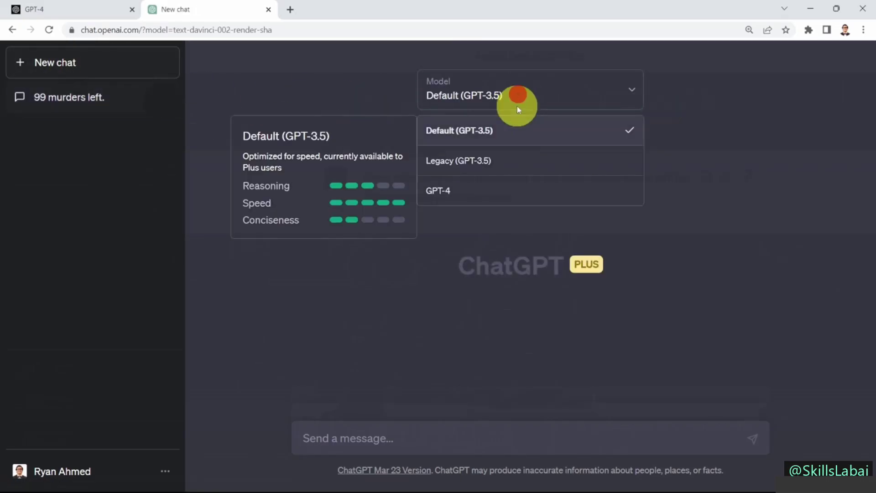
click(490, 195)
click(330, 438)
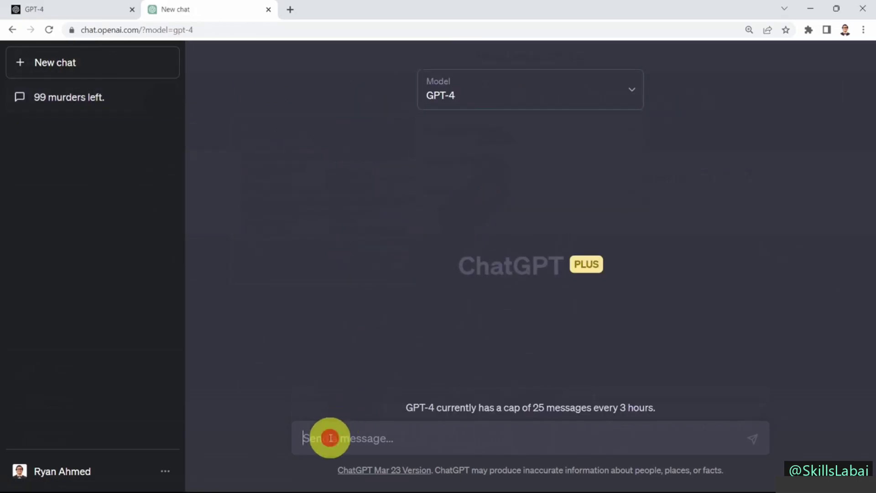
text(There are 100 murderers in a room. You walked into the room and you killed one of them. How many murders are left in the room?)
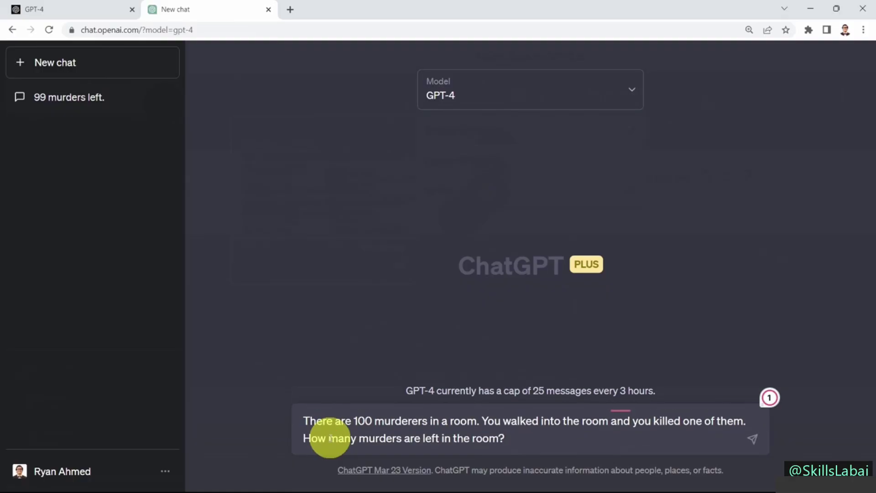
key(Return)
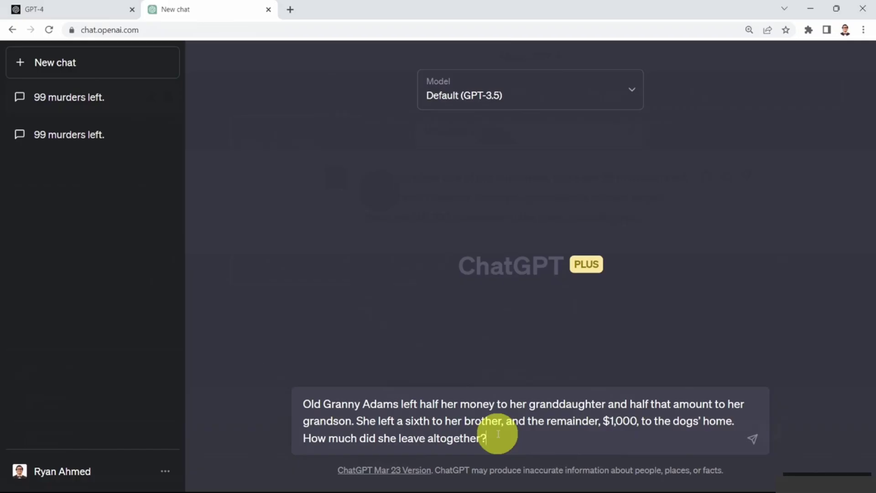
Step: Send GPT-3.5 the granny's inheritance puzzle with the $1,000 remainder for the dogs' home, and review its solution and concluding total
key(Return)
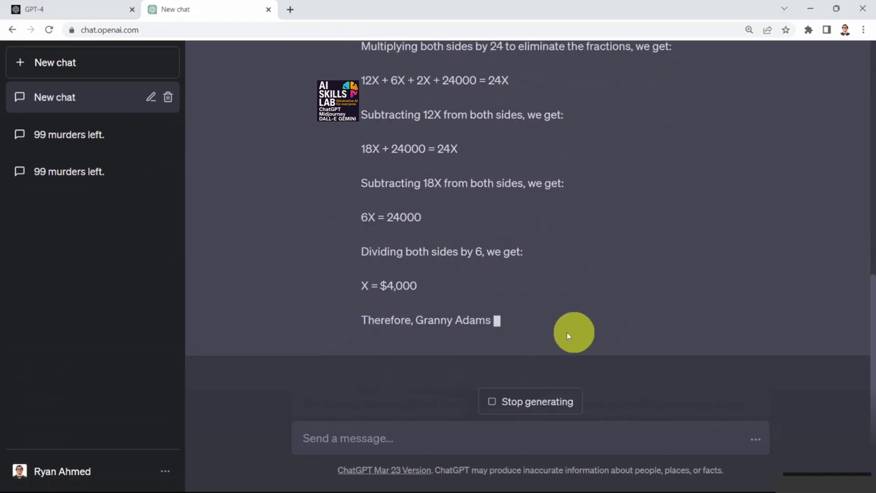
drag(394, 319, 597, 320)
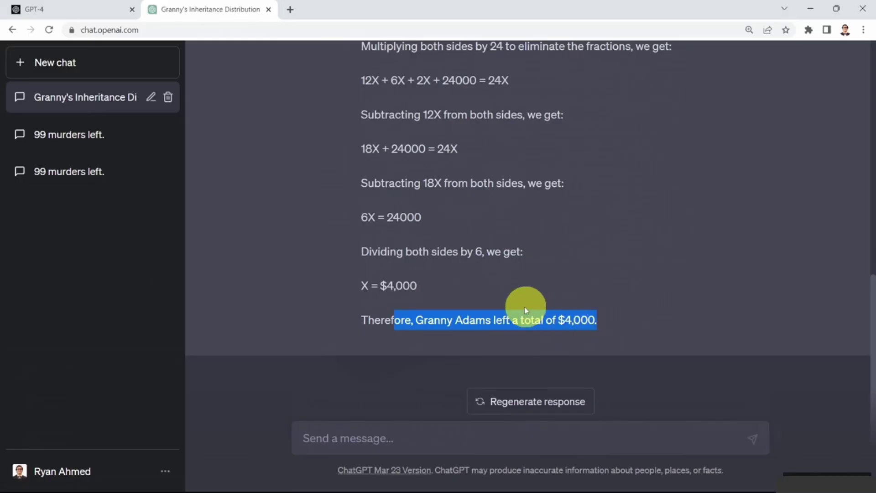
scroll(525, 305, up, 3)
scroll(518, 300, up, 7)
Step: Start a new GPT-4 chat and send the same granny's inheritance puzzle asking how much she left altogether
click(88, 62)
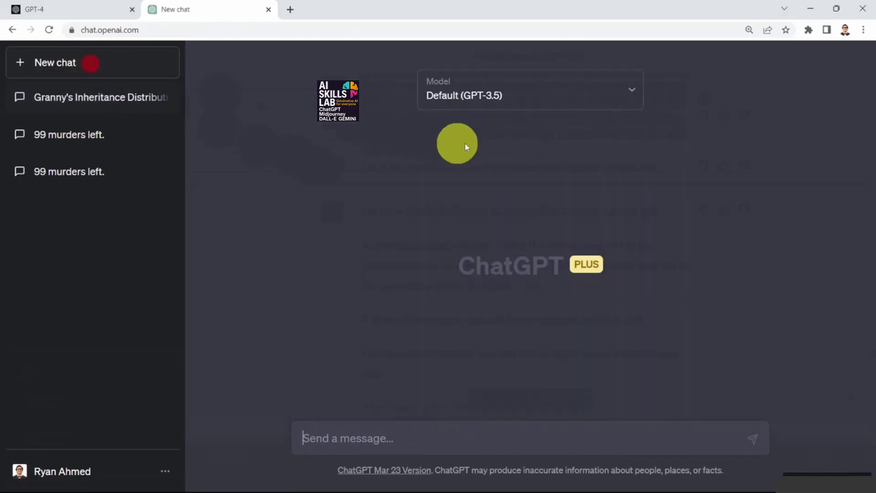
click(500, 92)
click(480, 189)
click(352, 438)
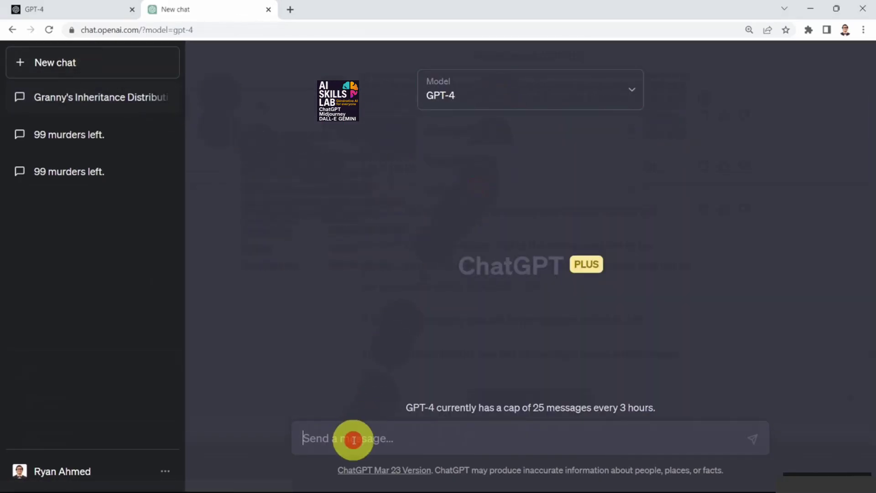
text(Old Granny Adams left half her money to her granddaughter and half that amount to her grandson. She left a sixth to her brother, and the remainder, $1,000, to the dogs’ home. How much did she leave altogether?)
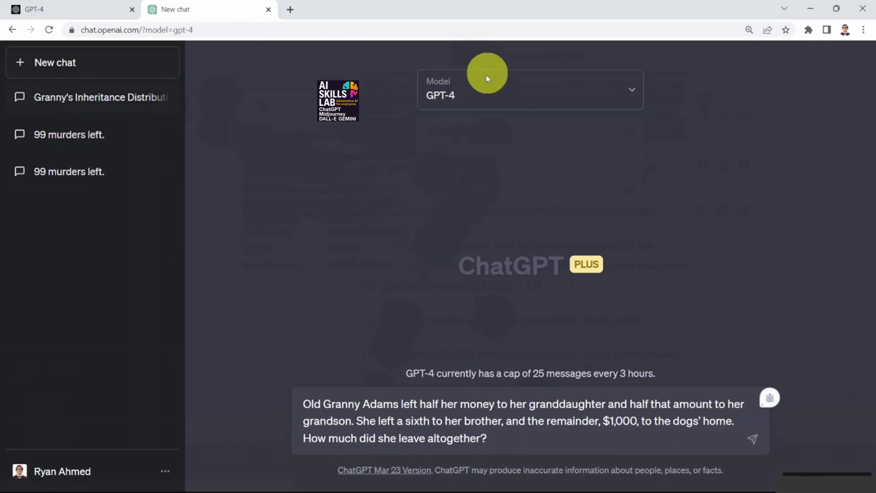
click(513, 439)
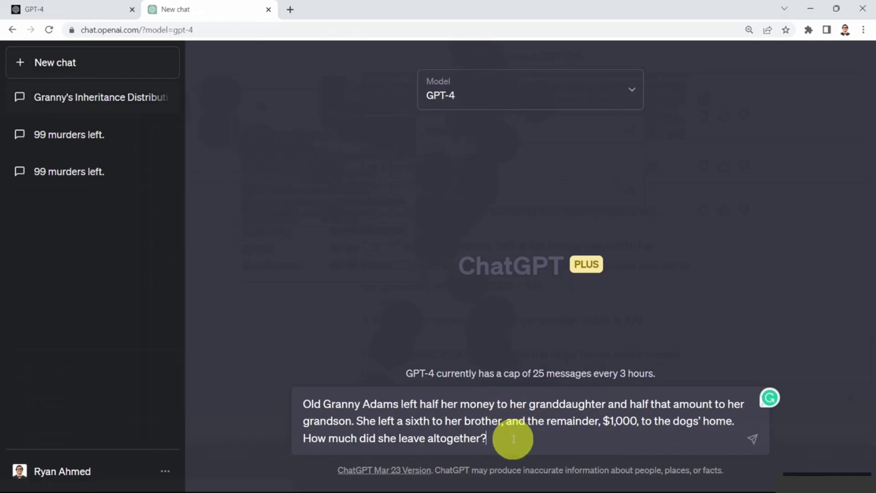
key(Return)
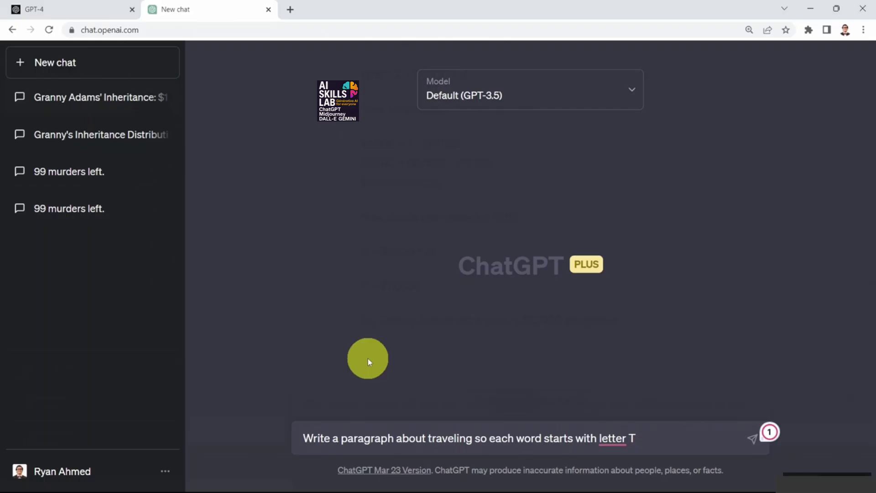
Step: Send GPT-3.5 "Write a paragraph about traveling so each word starts with letter T" and check the reply's words against that rule
key(Return)
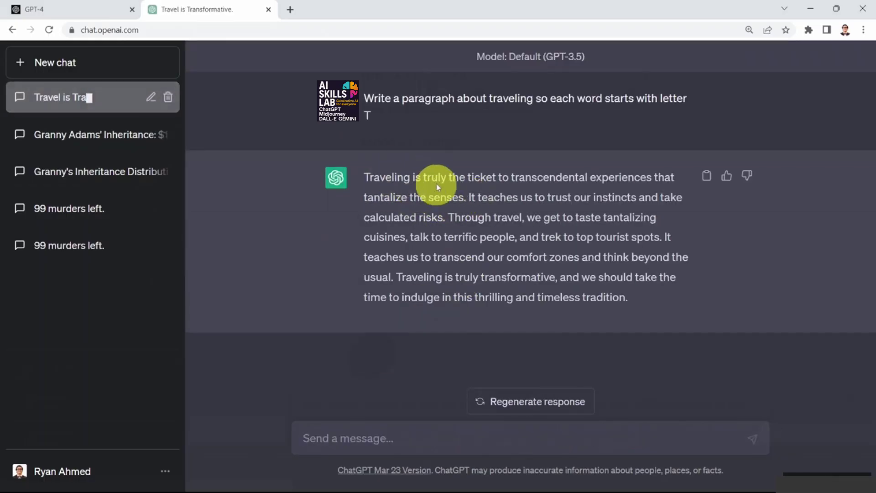
drag(609, 178, 596, 178)
click(370, 201)
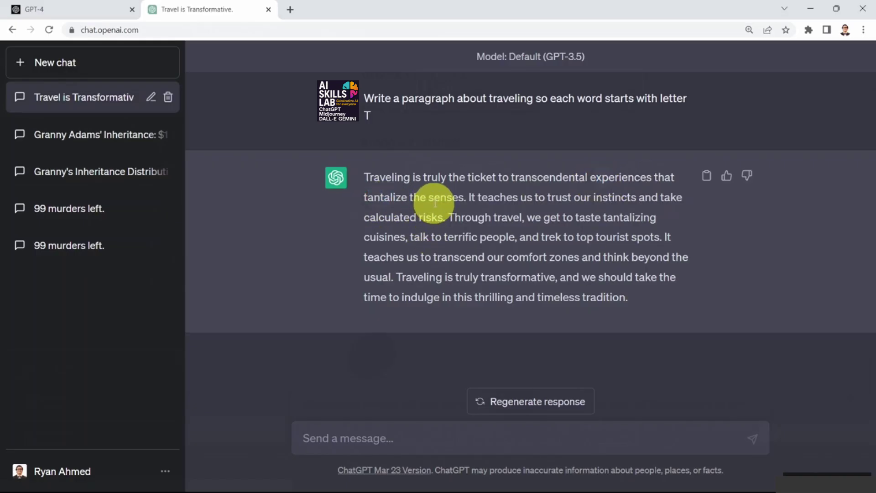
click(580, 246)
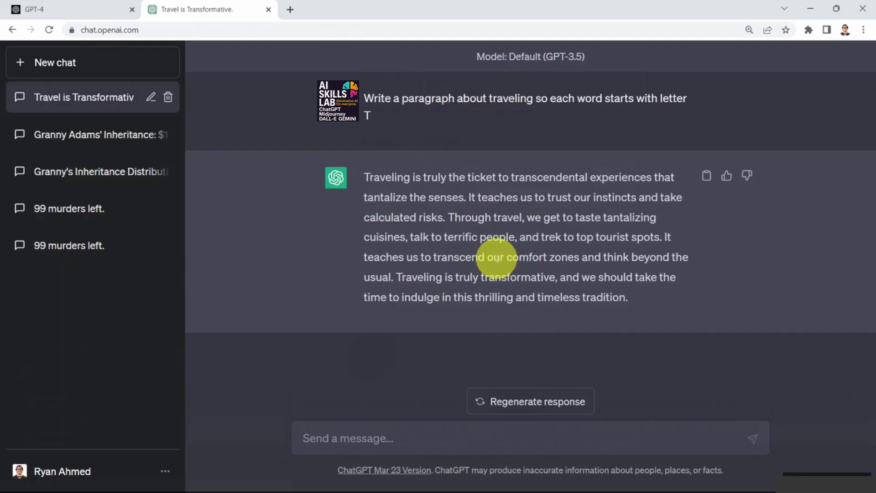
Step: Start a new GPT-4 chat and send "Write a paragraph about traveling so each word starts with letter T"
click(73, 69)
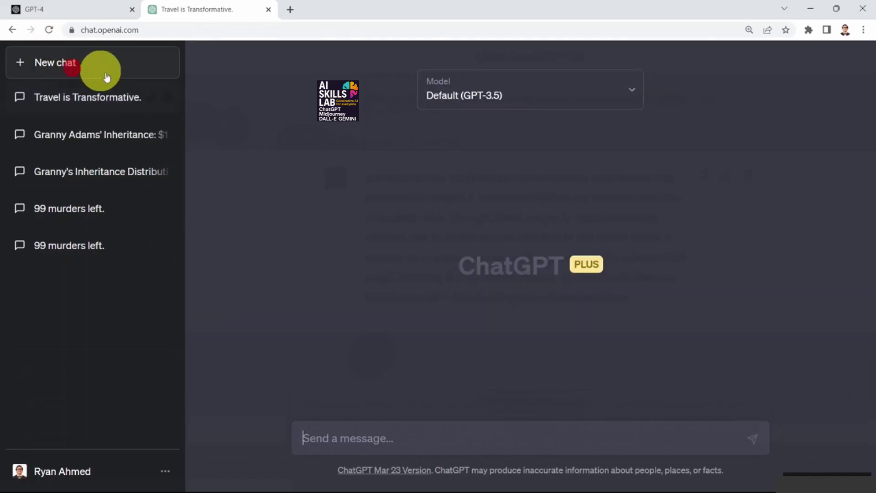
click(518, 97)
click(480, 188)
click(334, 441)
text(Write a paragraph about traveling so each word starts with letter T)
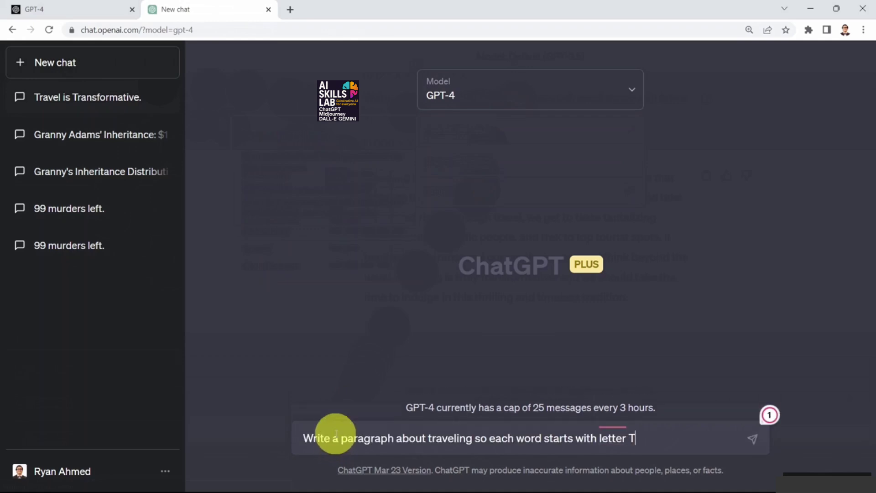
key(Return)
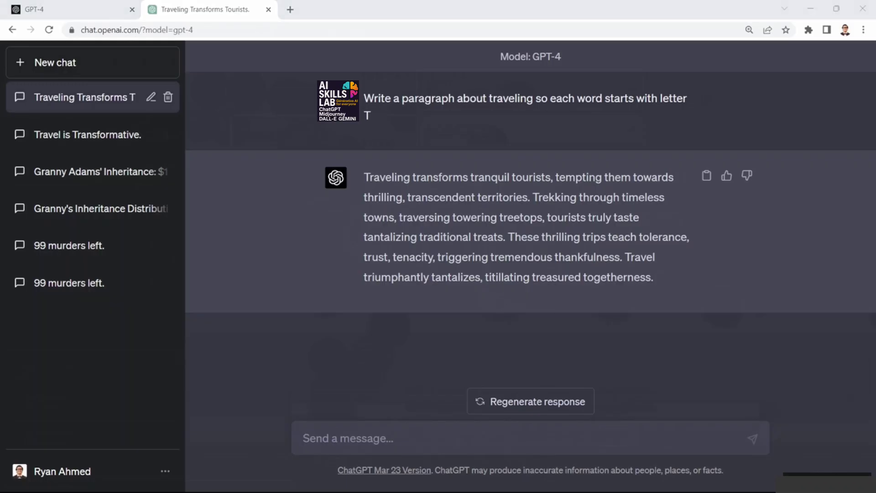
Step: In a new Default (GPT-3.5) chat, ask for the Titanic's plot with each word beginning with the next letter from A to Z, without repeating letters
click(94, 63)
click(547, 87)
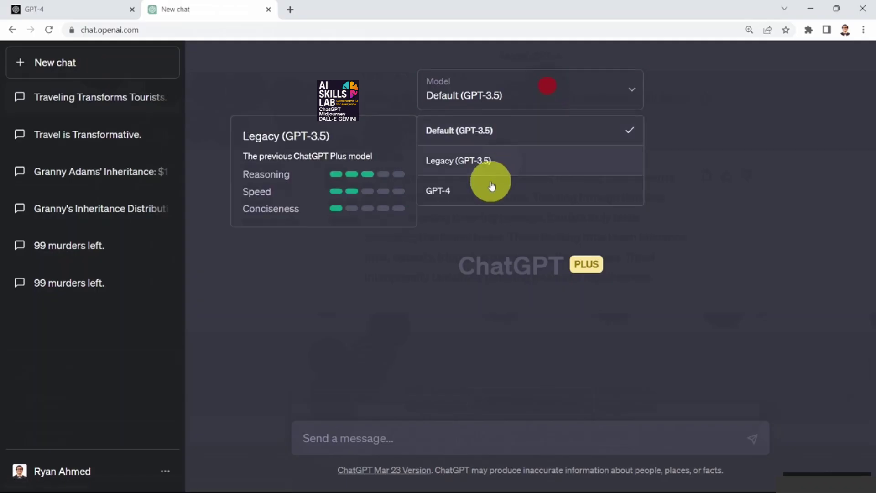
click(501, 131)
click(357, 434)
text(Explain the plot of the Titanic in which each word has to begin with the next letter in the alphabet from A to Z, without repeating any letters.)
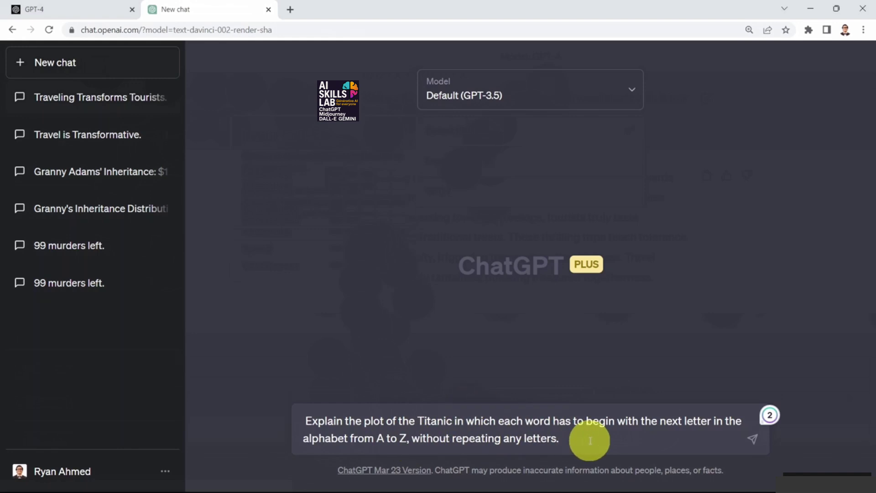
key(Return)
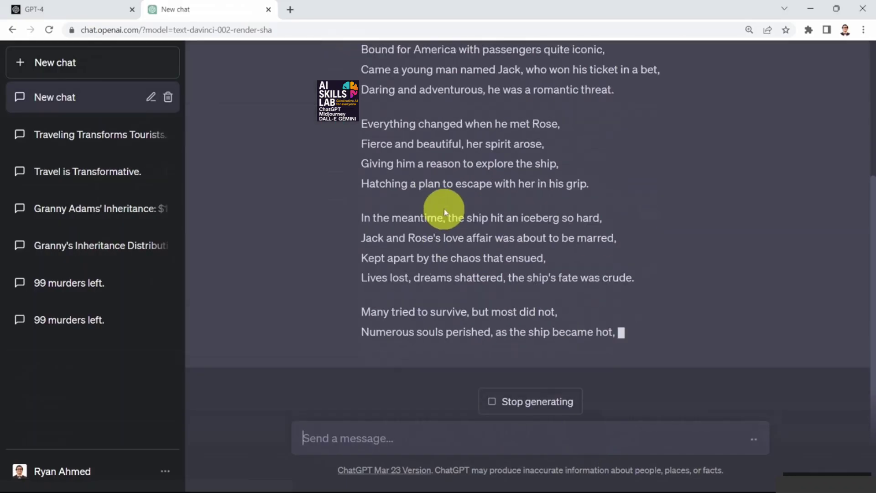
Step: Review the opening verses of the GPT-3.5 Titanic reply against the A to Z word rule
scroll(445, 187, up, 2)
scroll(445, 174, up, 2)
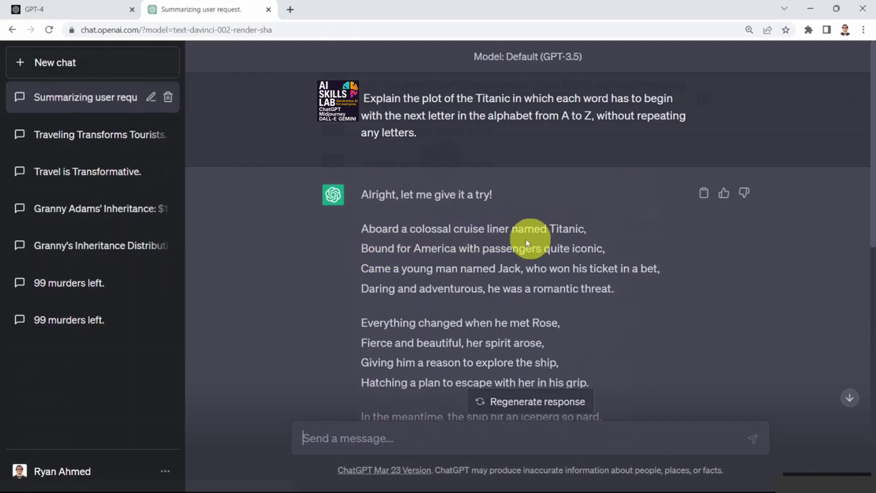
scroll(502, 219, down, 1)
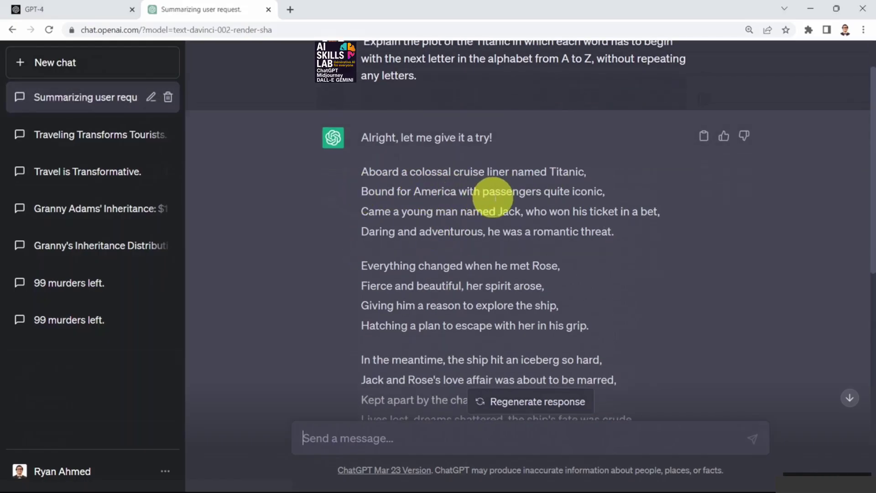
Step: Compare the line openings through the later verses of the GPT-3.5 Titanic reply with the prompt's A to Z requirement
scroll(416, 215, down, 1)
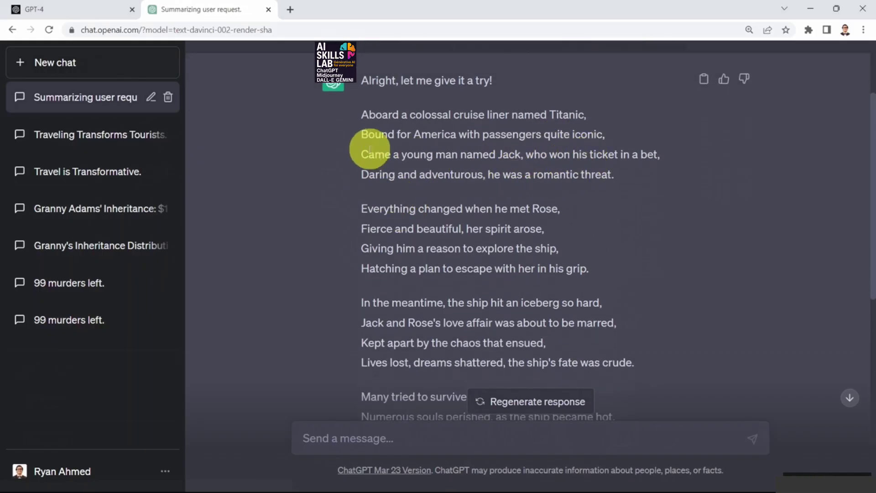
scroll(411, 127, up, 2)
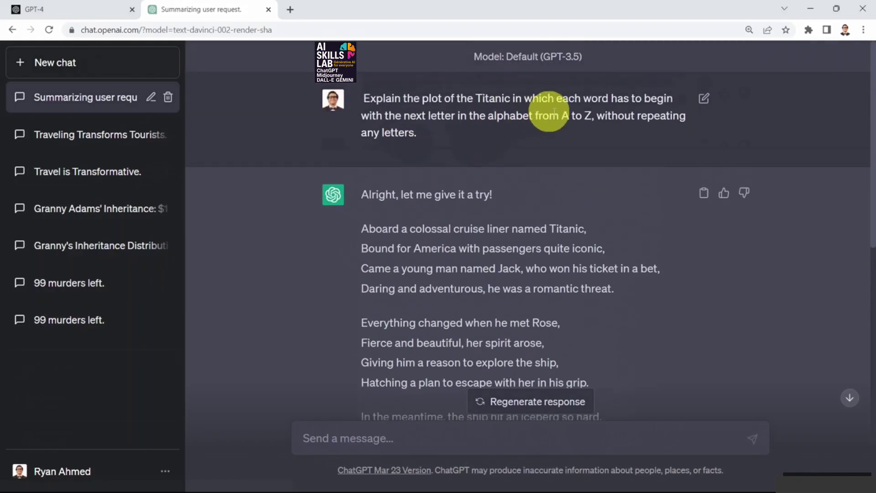
scroll(359, 173, down, 1)
drag(361, 172, 437, 172)
drag(361, 191, 391, 192)
click(352, 217)
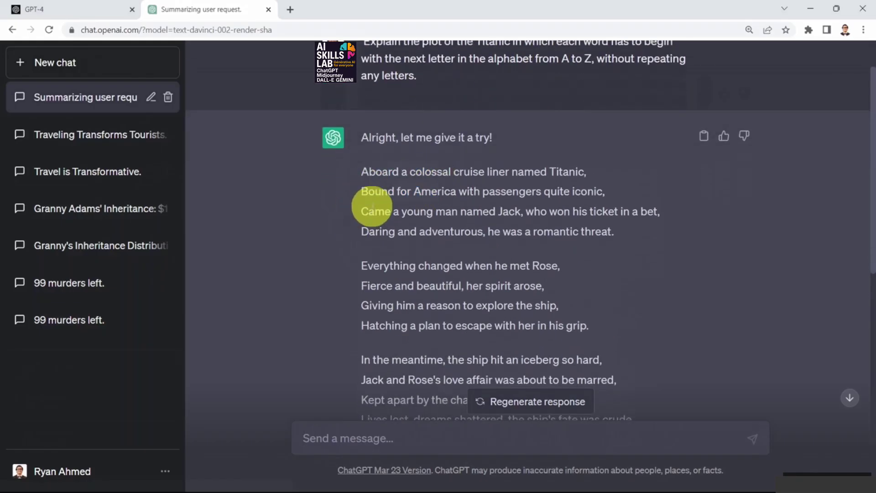
scroll(365, 164, down, 1)
scroll(362, 210, down, 3)
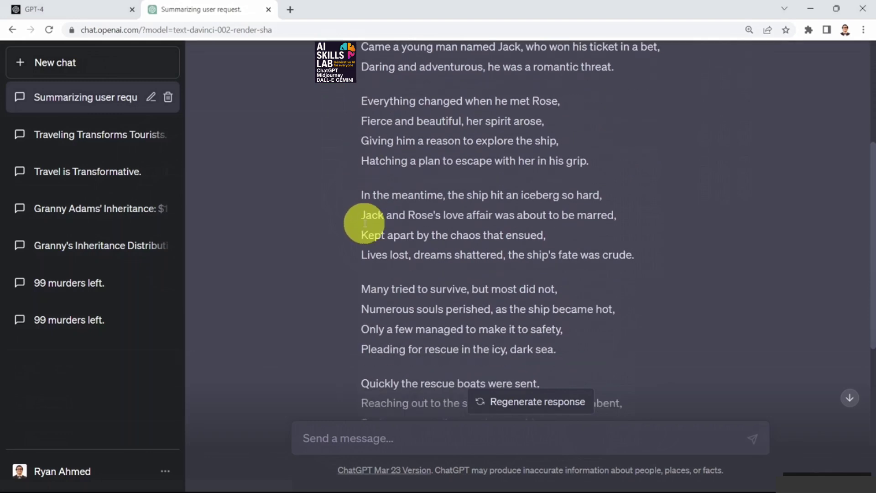
scroll(372, 256, down, 2)
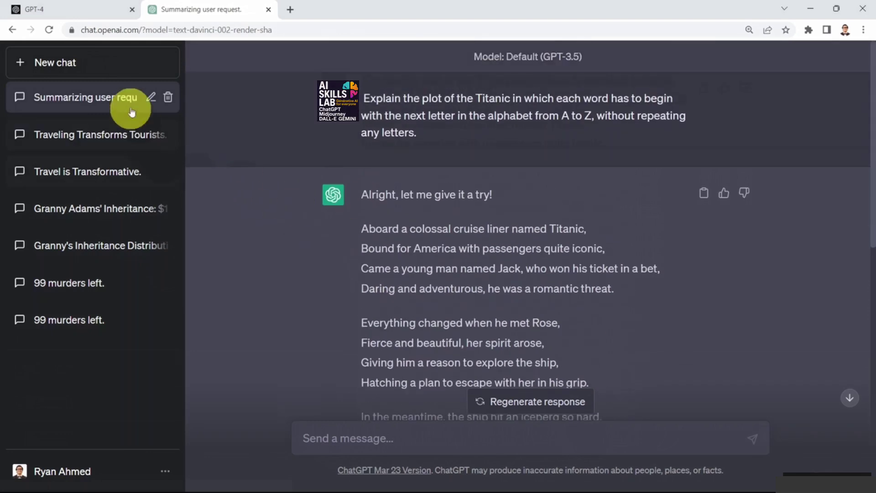
Step: In a new GPT-4 chat, ask for the Titanic's plot with each word beginning with the next letter from A to Z, without repeating letters
click(83, 64)
click(467, 101)
click(461, 191)
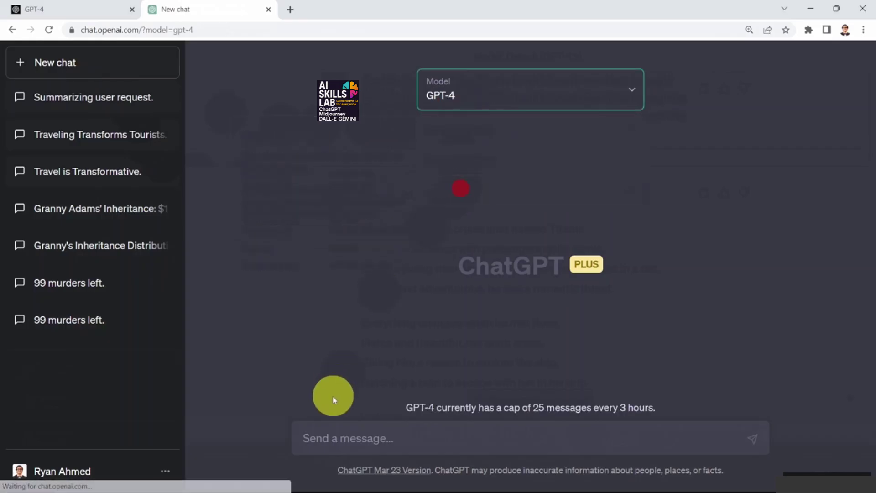
click(328, 431)
text(Explain the plot of the Titanic in which each word has to begin with the next letter in the alphabet from A to Z, without repeating any letters.)
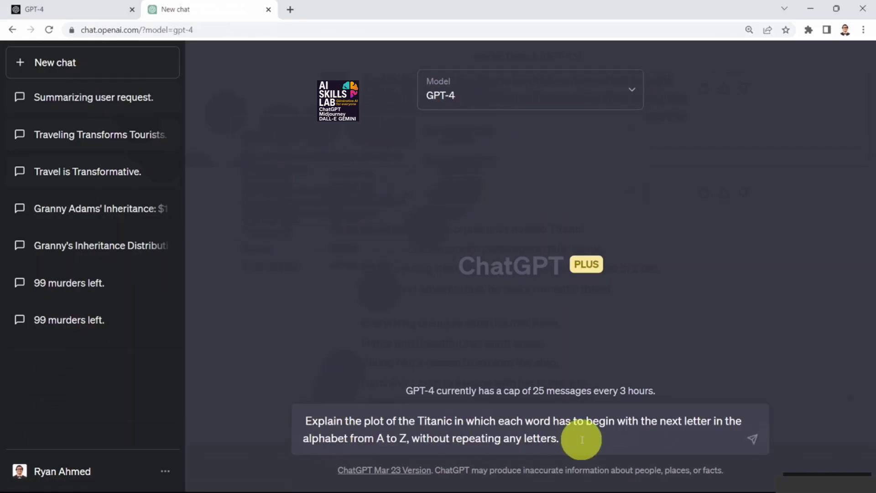
key(Return)
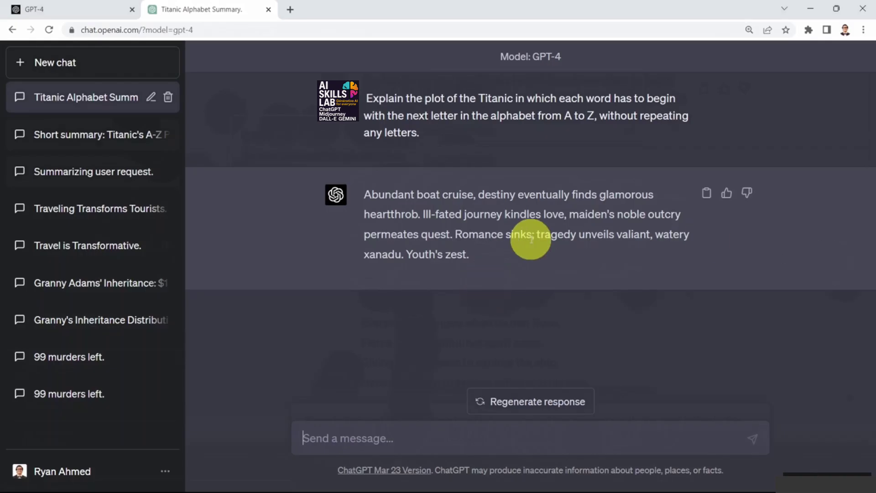
Step: In a new Default (GPT-3.5) chat, send the multiple-choice law question about the $300,000 alimony divorce case and the motion to dismiss
click(94, 63)
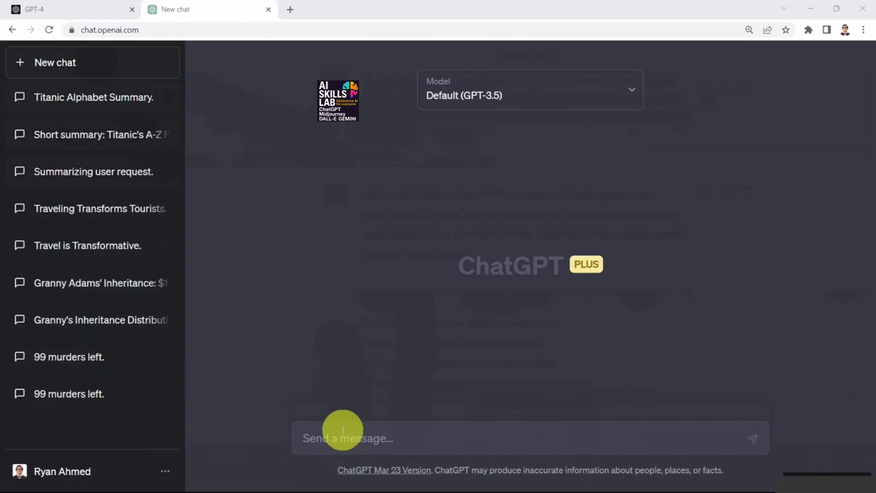
text(A husband and wife were married in State A and lived there for 10 years before separating. One month later, the wife permanently moved to State B and immediately filed for divorce in a federal court in State B. The wife claims that she is entitled to $300,000 in alimony. The husband appeared in the action and has filed a motion to dismiss for lack of subject-matter jurisdiction.  Should the court grant the motion?     A. No, because the court has diverse jurisdiction over the case.     B. No, because the husband waived a subject-matter jurisdiction challenge by appearing in the case.     C. Yes, because state courts have exclusive jurisdiction over this type of action.     D. Yes, because the wife did not establish a domicile in State B.)
scroll(338, 393, up, 5)
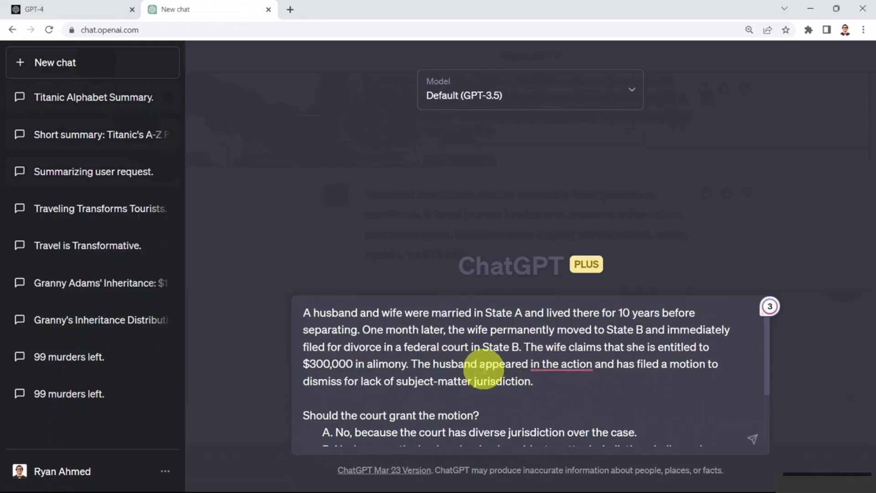
scroll(485, 364, down, 2)
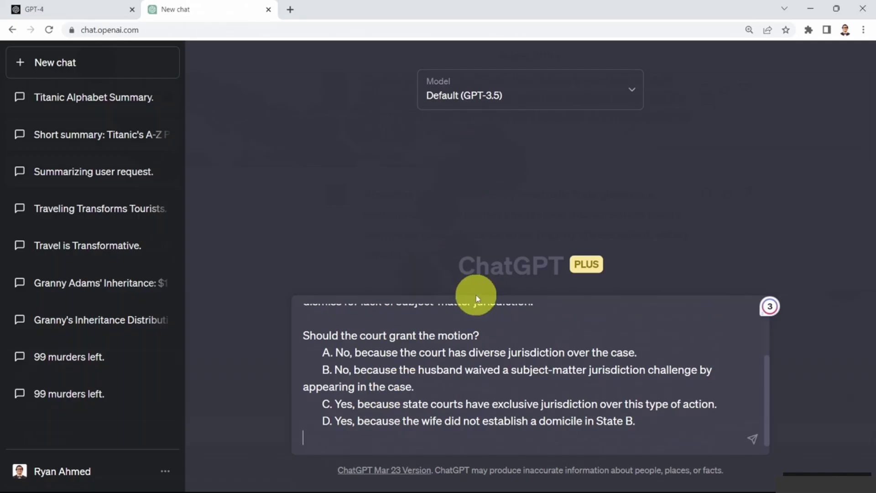
key(Return)
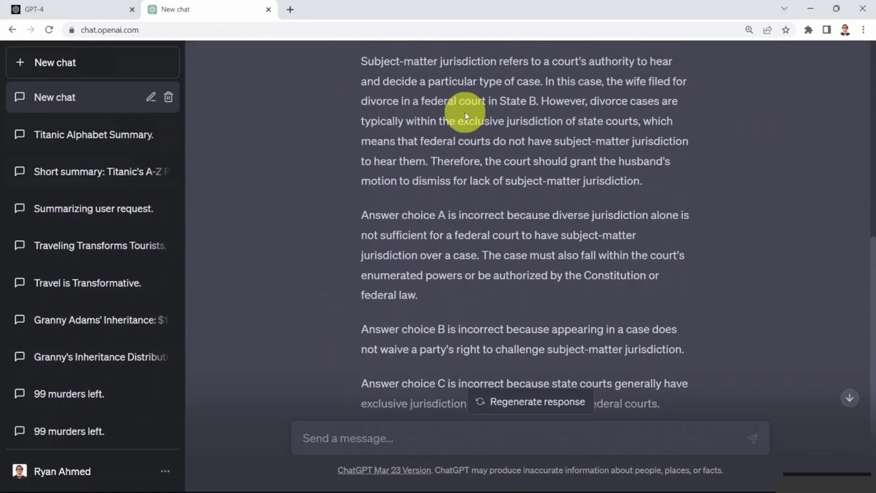
Step: Examine GPT-3.5's chosen answer to the divorce jurisdiction question and compare it with options A to D in the prompt
scroll(502, 110, up, 2)
drag(485, 98, 566, 114)
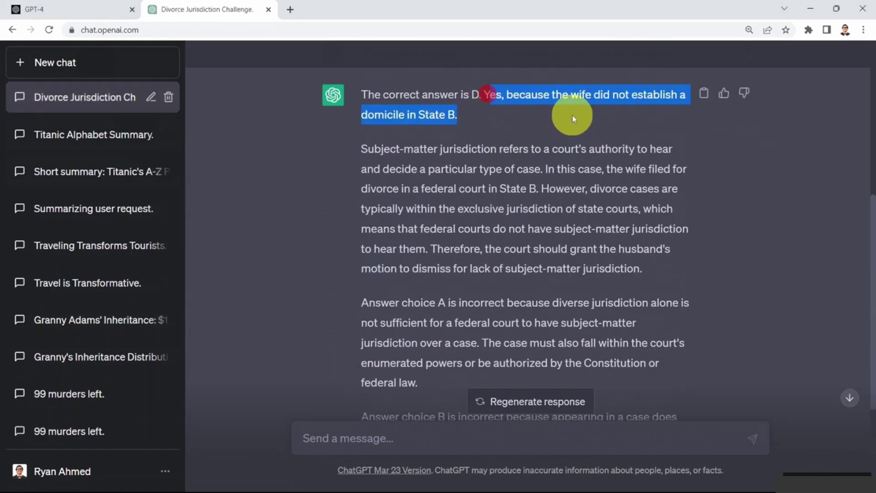
click(538, 132)
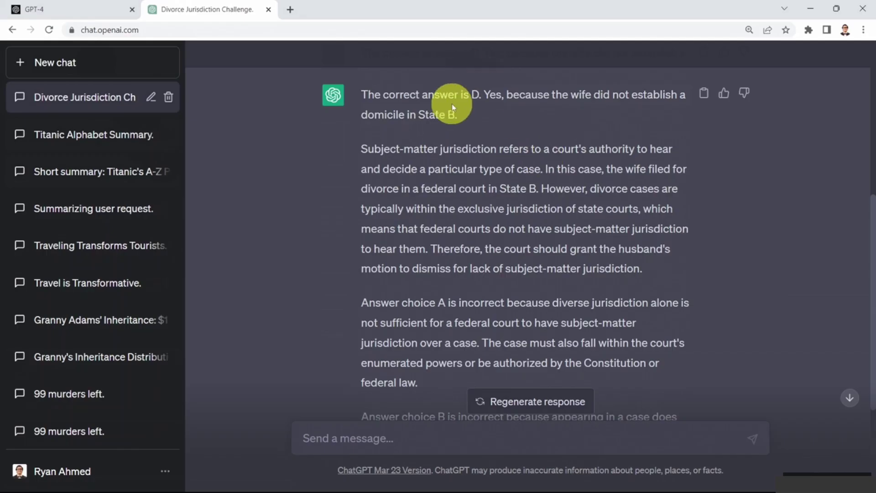
scroll(438, 133, up, 5)
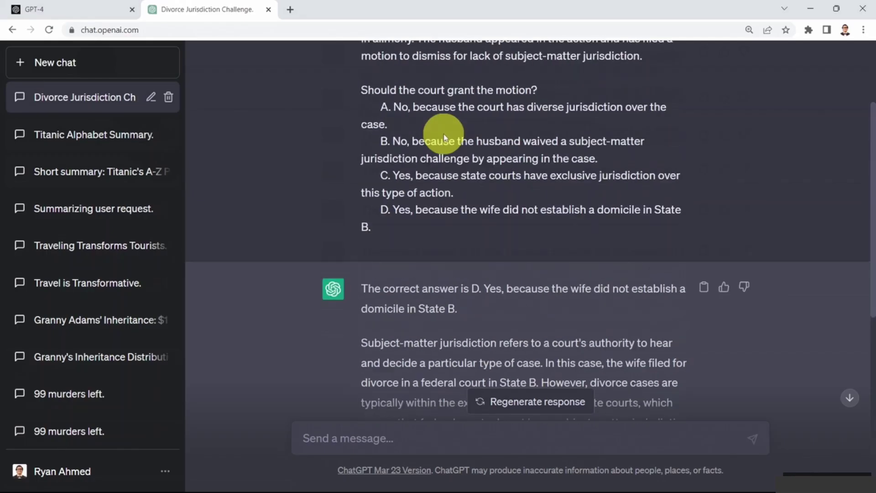
drag(380, 210, 453, 228)
Step: Start a new GPT-4 chat and send the same multiple-choice divorce jurisdiction question with options A to D
click(78, 59)
click(466, 98)
click(459, 196)
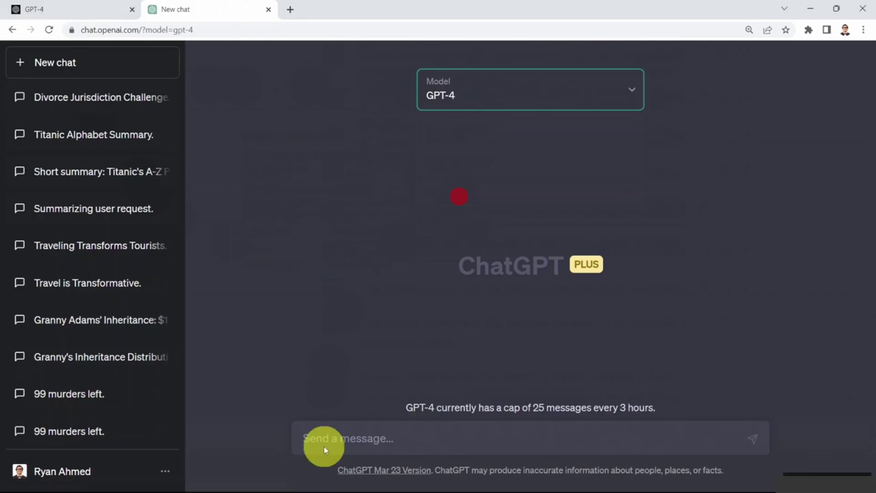
click(332, 442)
key(ctrl+v)
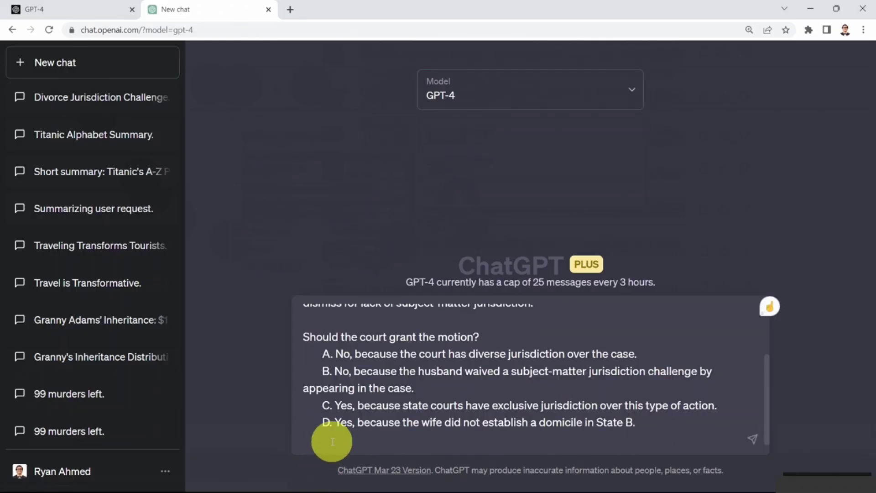
key(Return)
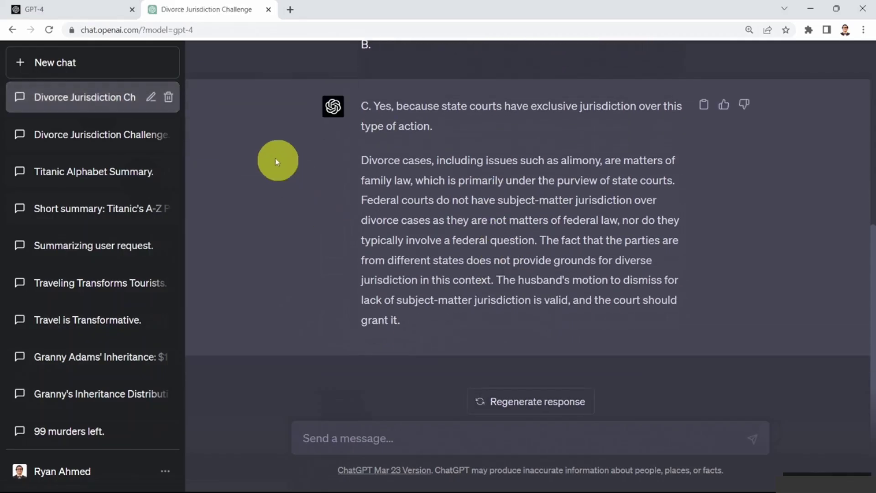
Step: In a new Default (GPT-3.5) chat, request 50 brand names for an online store selling handmade Egyptian jewelry themed on pharaohs returning in aliens style
click(132, 70)
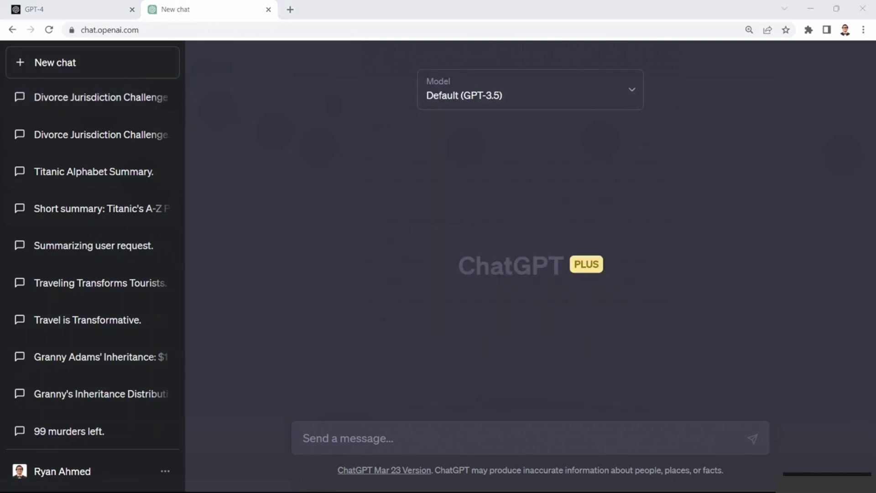
click(380, 439)
text(I have an online store that sells handmade Egyptian jewelry that have a theme of the return of the pharaohs in aliens style. Suggest 50 names for the brand.)
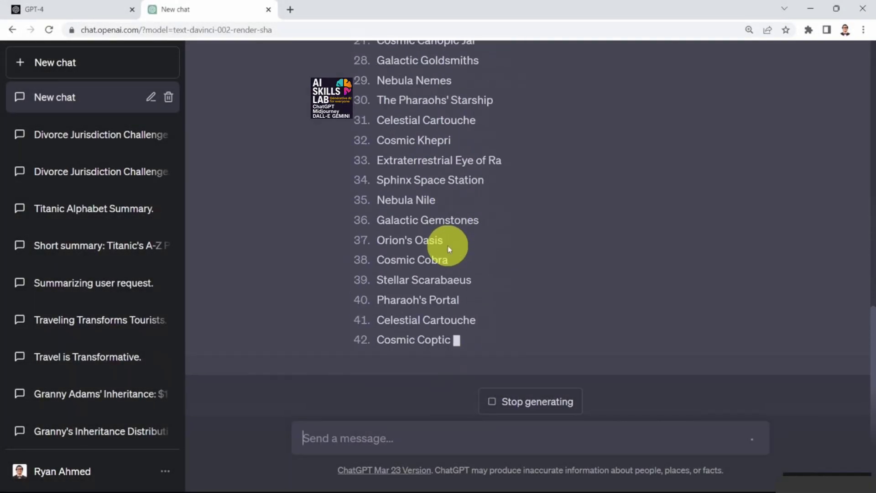
Step: Review GPT-3.5's full list of suggested jewelry brand names from the first to the last entry
scroll(450, 245, up, 20)
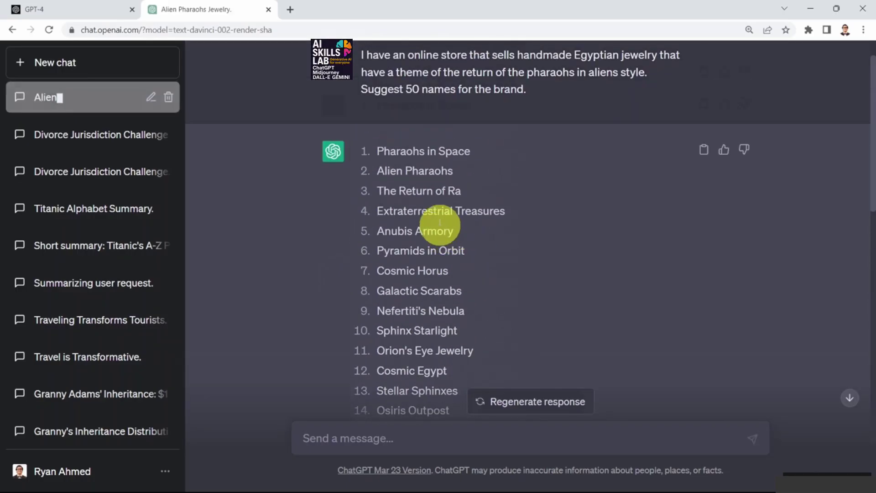
triple_click(400, 152)
double_click(413, 173)
scroll(417, 228, down, 6)
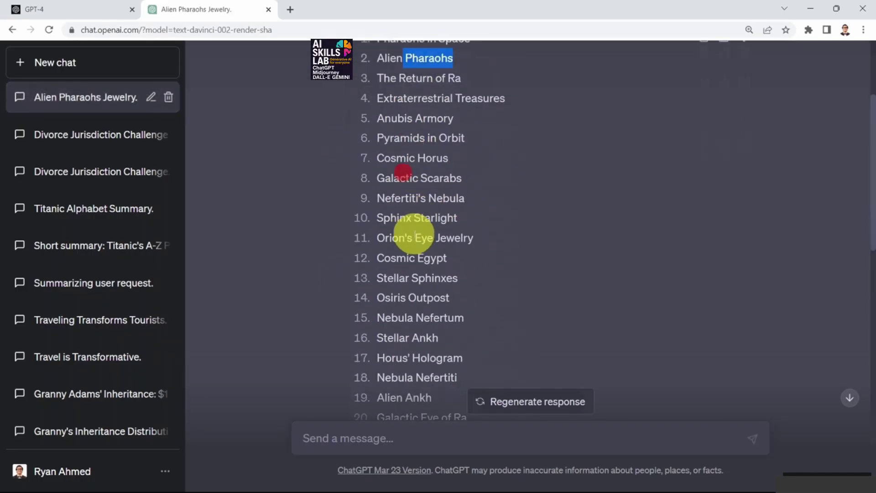
scroll(401, 219, down, 10)
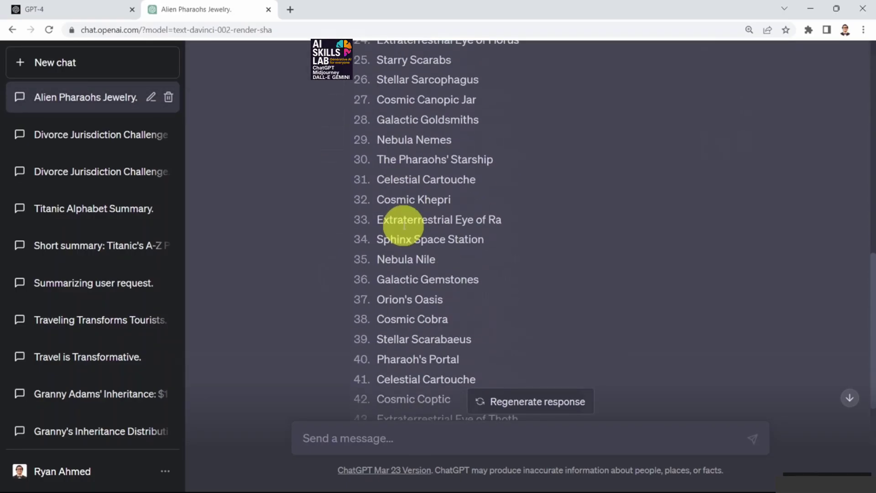
drag(388, 286, 459, 288)
scroll(427, 303, down, 1)
click(400, 252)
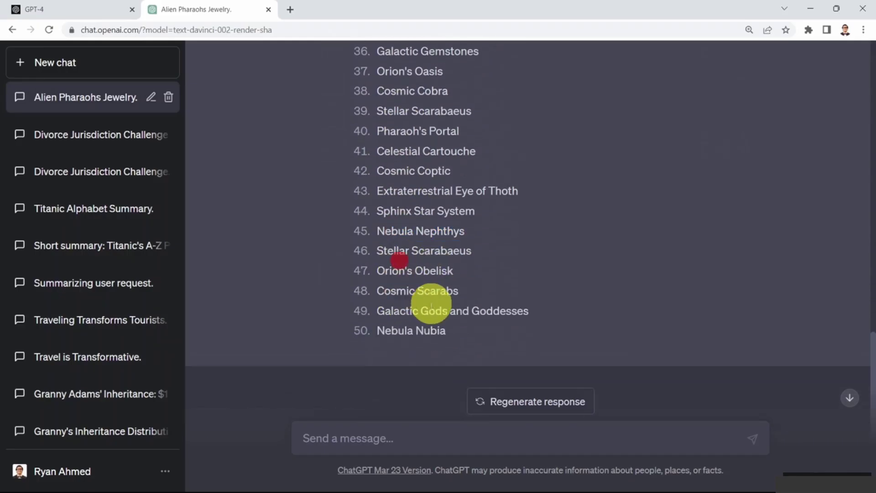
click(160, 105)
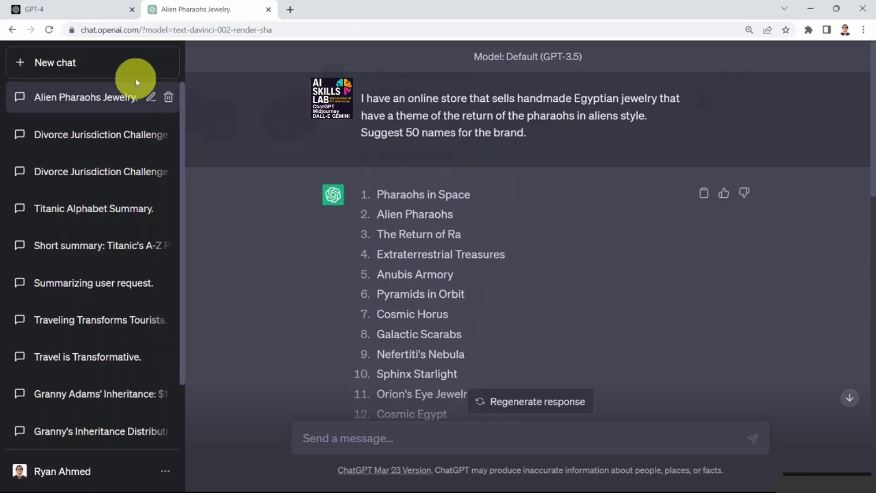
Step: In a new GPT-4 chat, send the same request for 50 brand names for the alien-style pharaoh jewelry store
click(105, 65)
click(463, 95)
click(456, 189)
click(352, 435)
text(I have an online store that sells handmade Egyptian jewelry that have a theme of the return of the pharaohs in aliens style. Suggest 50 names for the brand.)
key(Return)
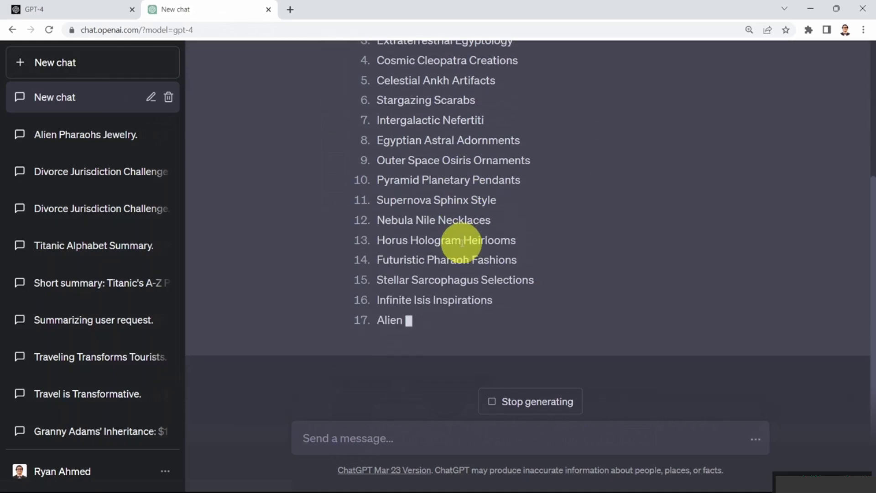
Step: Review GPT-4's list of jewelry brand names through to entry 50, highlighting notable suggestions
scroll(461, 242, up, 1)
scroll(446, 234, down, 3)
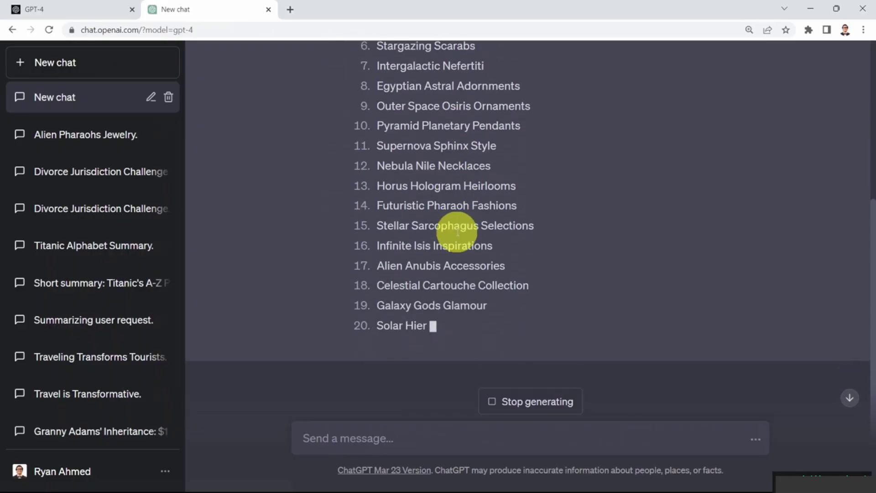
scroll(426, 222, up, 3)
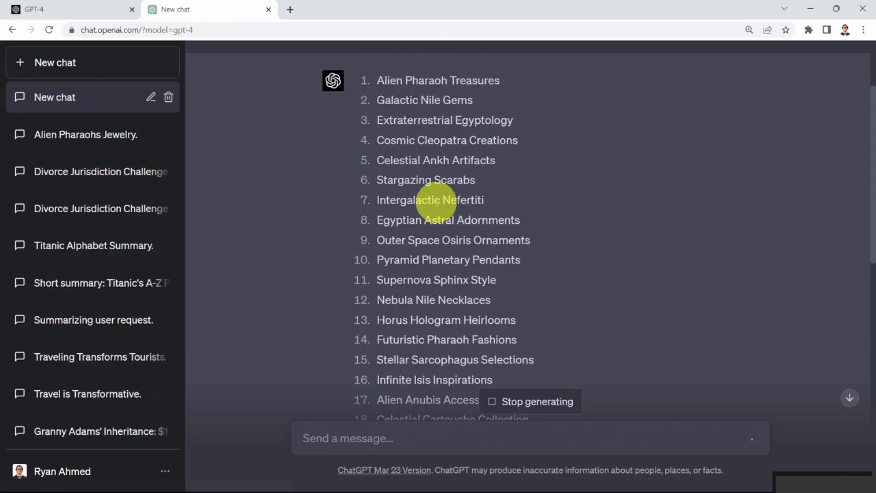
drag(395, 140, 524, 137)
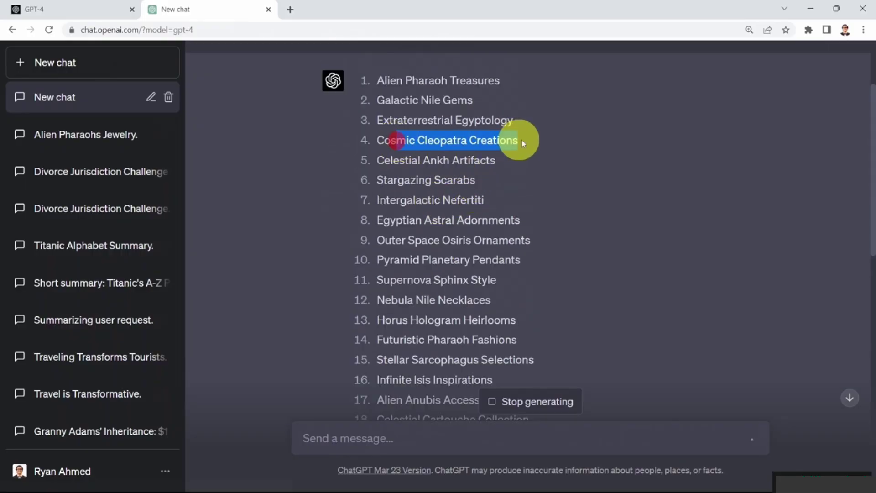
scroll(497, 193, down, 3)
scroll(497, 196, down, 2)
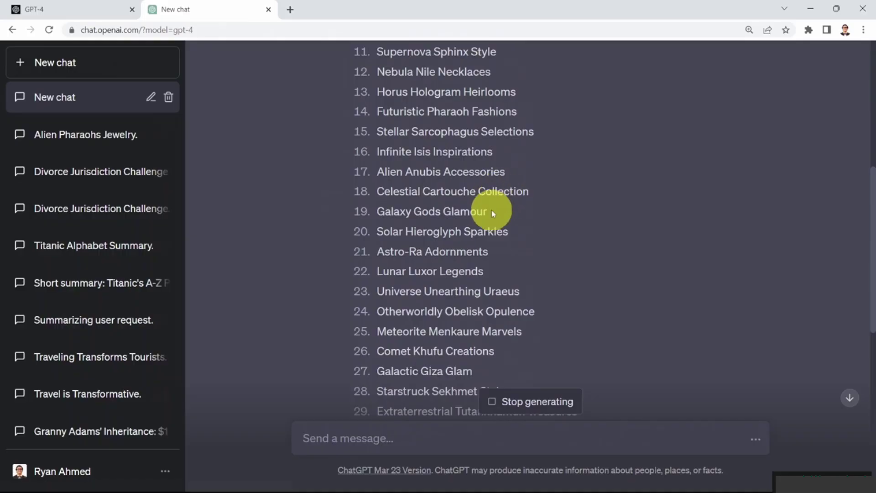
scroll(475, 220, down, 1)
drag(388, 215, 506, 229)
scroll(506, 228, down, 5)
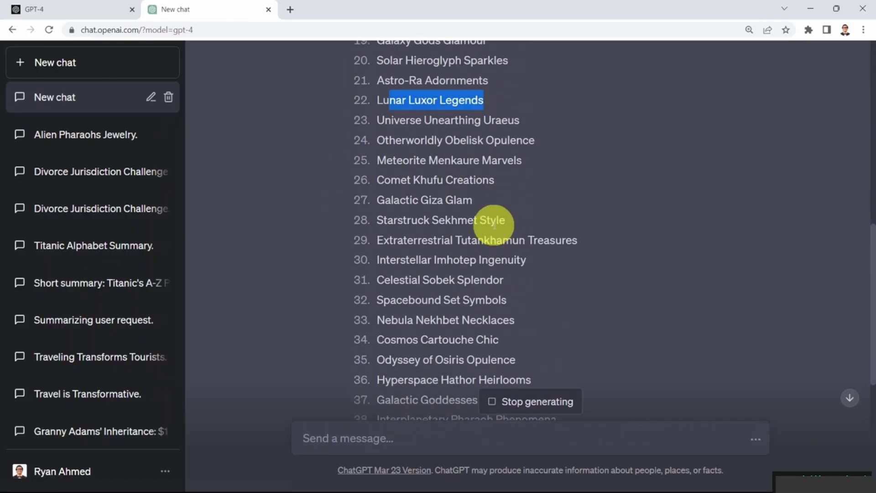
scroll(442, 231, down, 3)
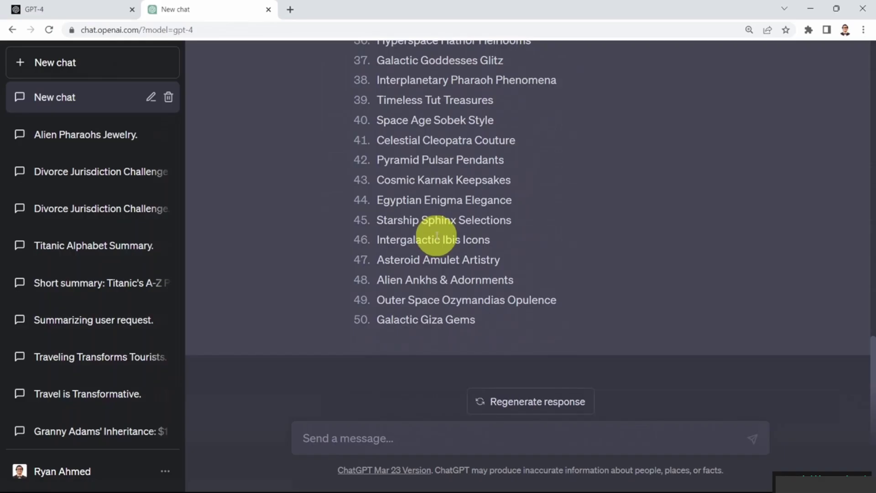